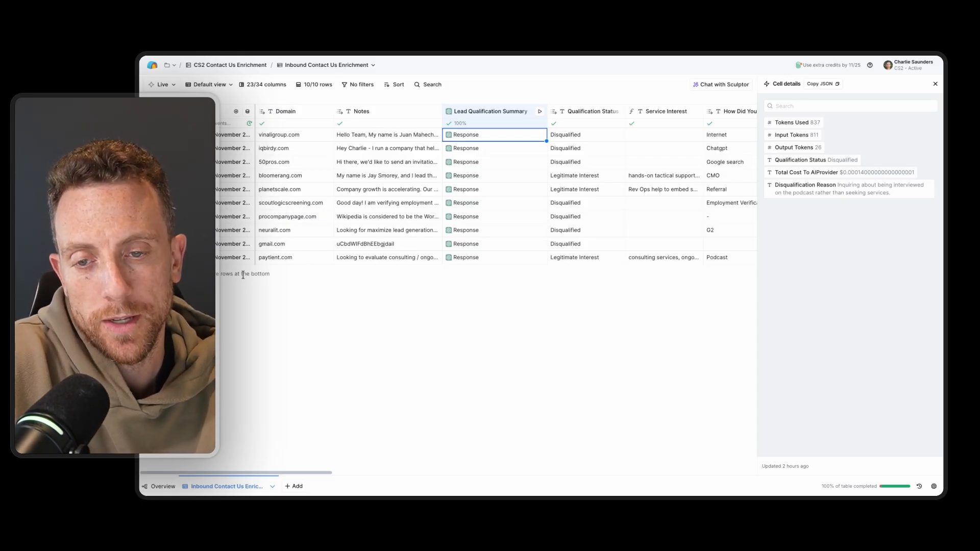
Inspect the form submission details in the paytient.com row, and review the prompt configured for the Lead Qualification Summary column
click(231, 257)
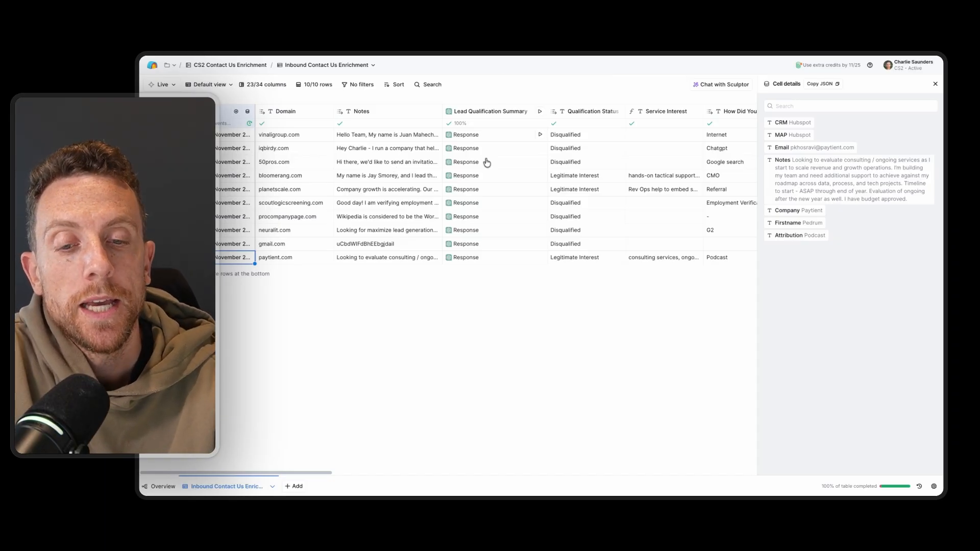
scroll(323, 472, right, 5)
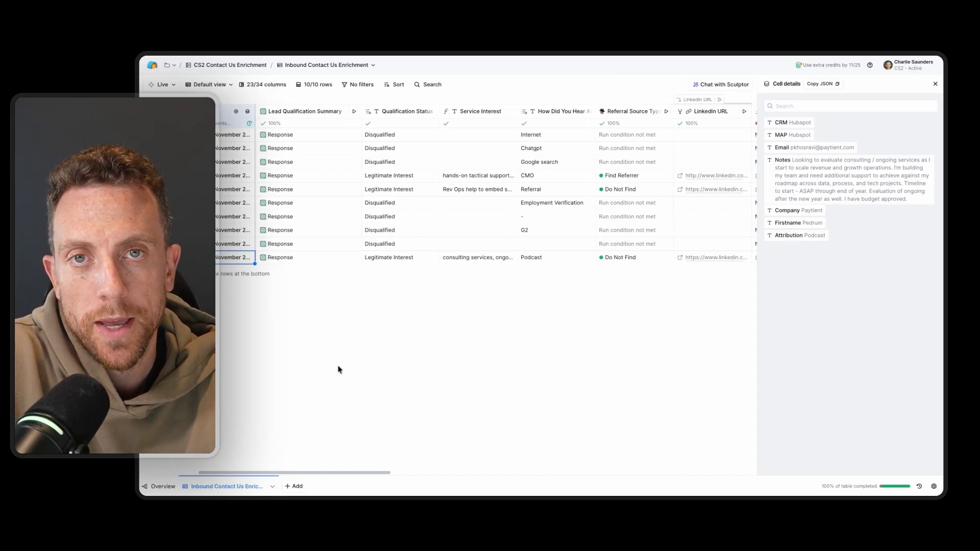
click(308, 117)
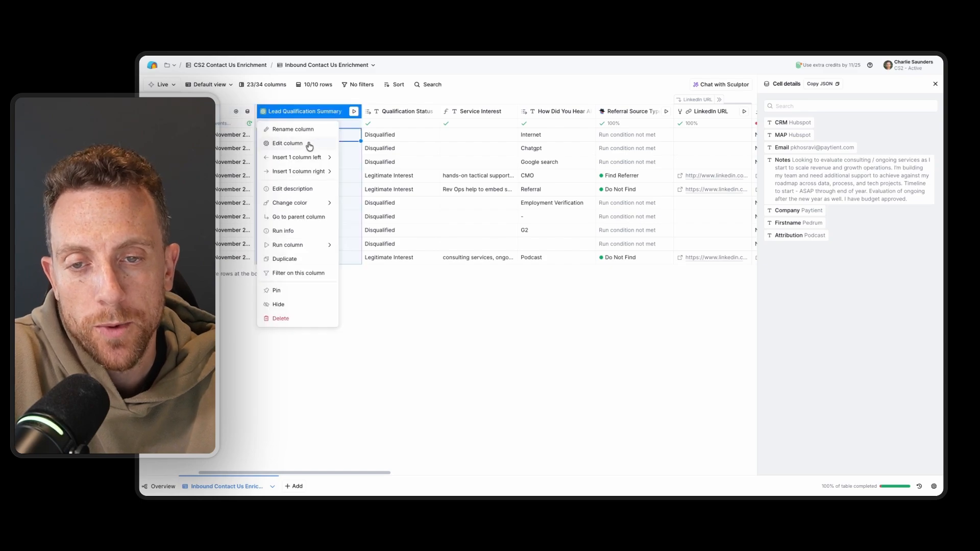
click(309, 145)
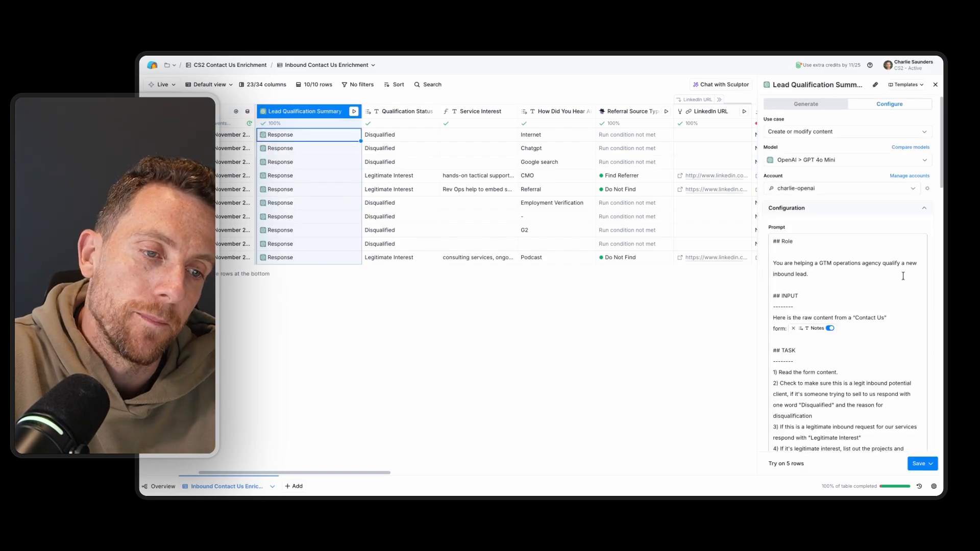
scroll(903, 276, down, 4)
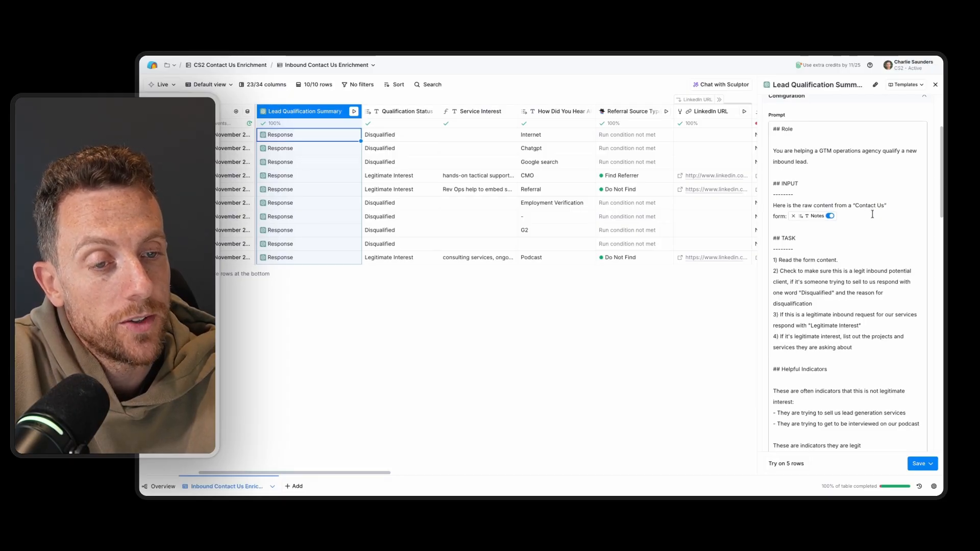
scroll(872, 214, down, 3)
scroll(847, 265, down, 1)
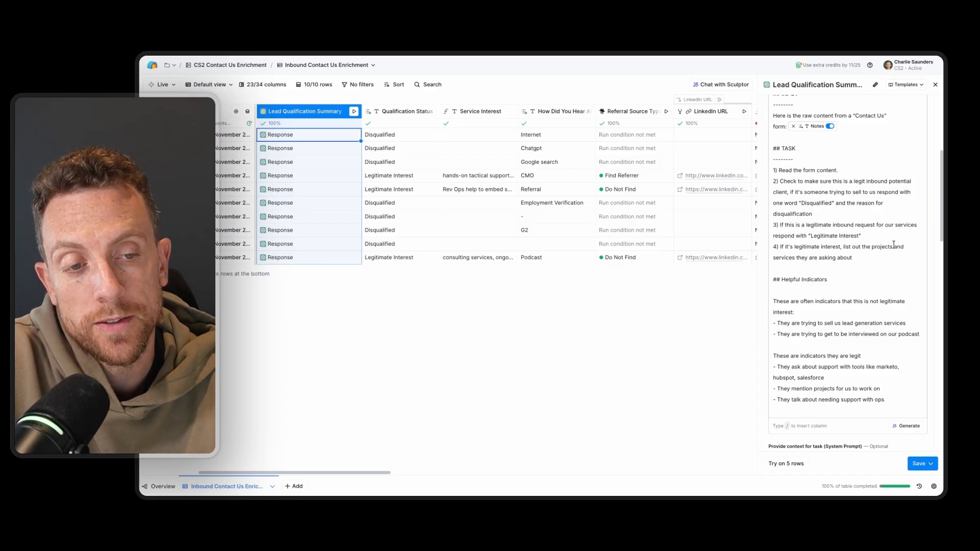
click(935, 84)
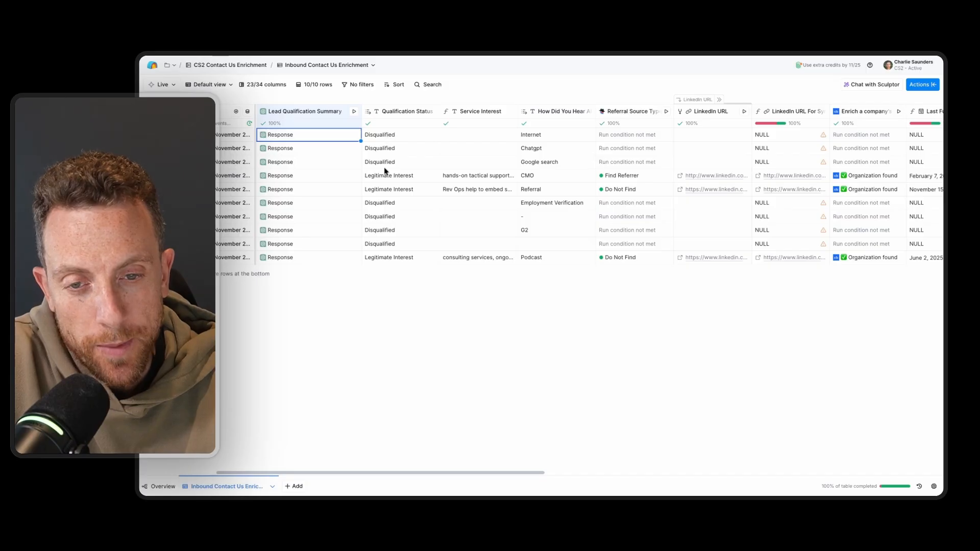
Inspect the Lead Qualification Summary responses for the first two, bloomerang.com and planetscale.com rows, including the requested projects and services
scroll(409, 472, left, 2)
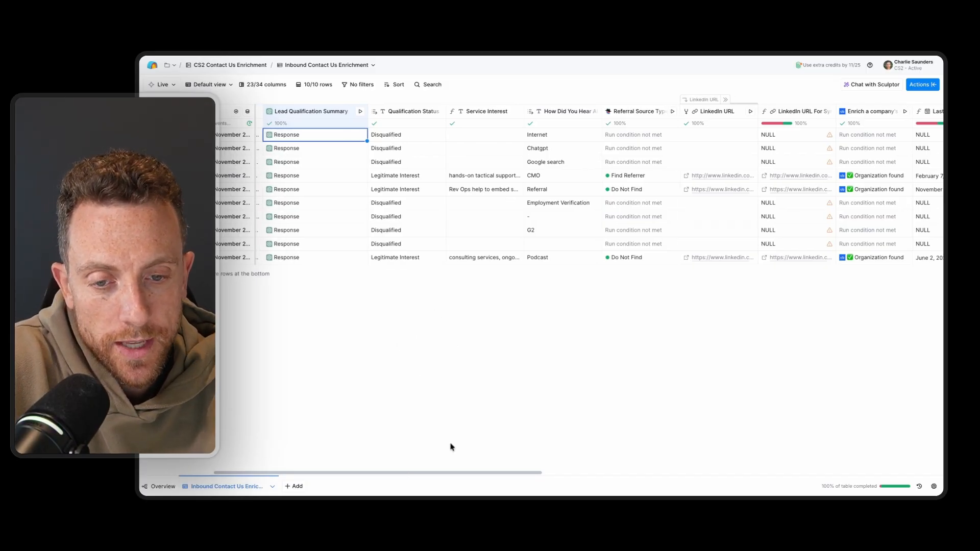
click(287, 136)
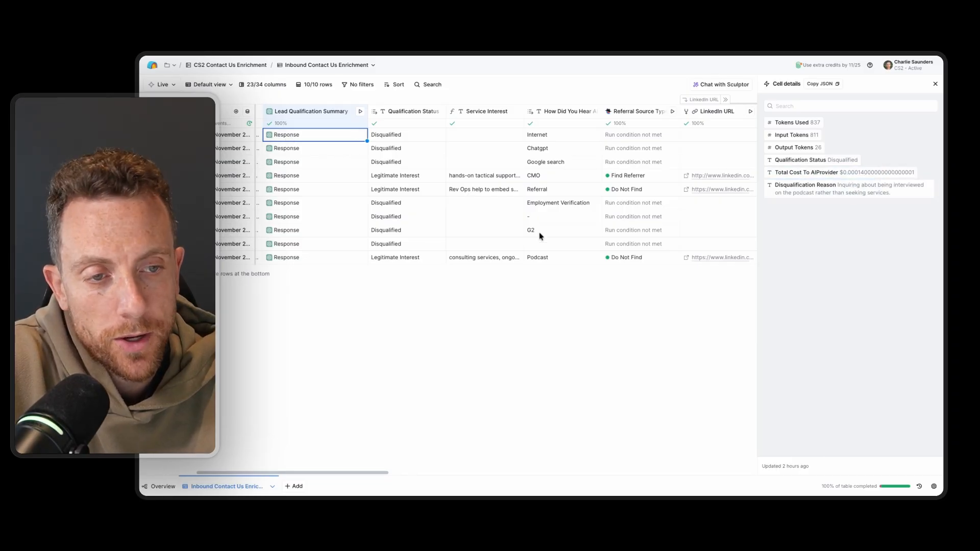
click(325, 154)
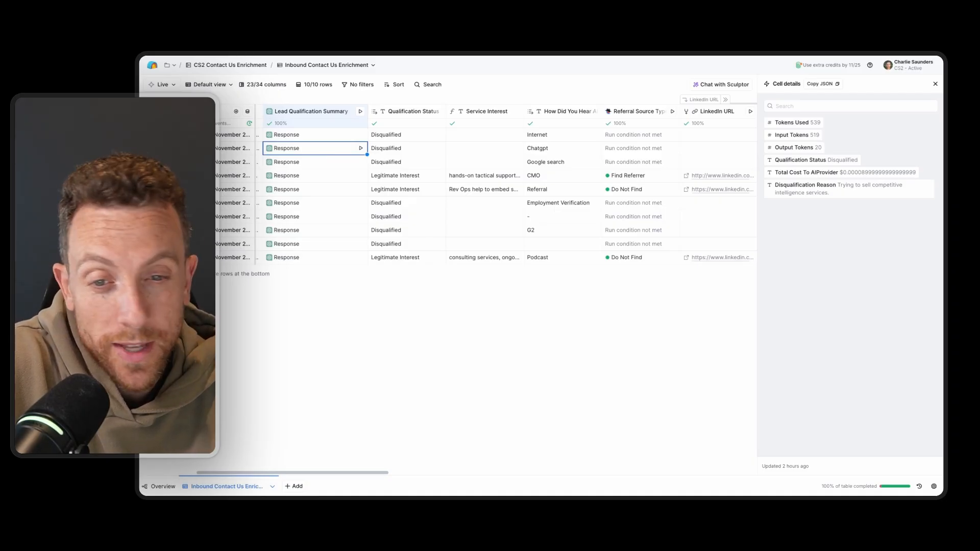
click(307, 177)
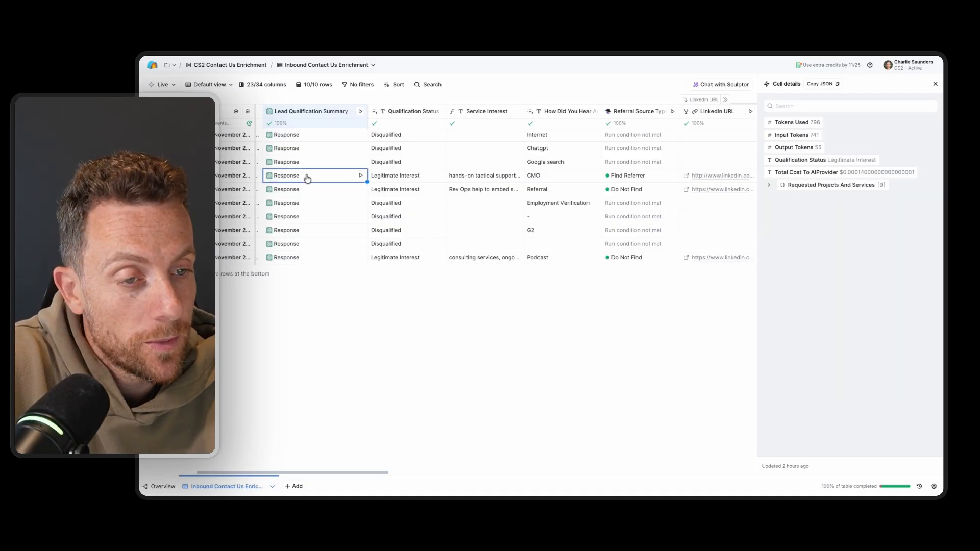
click(779, 187)
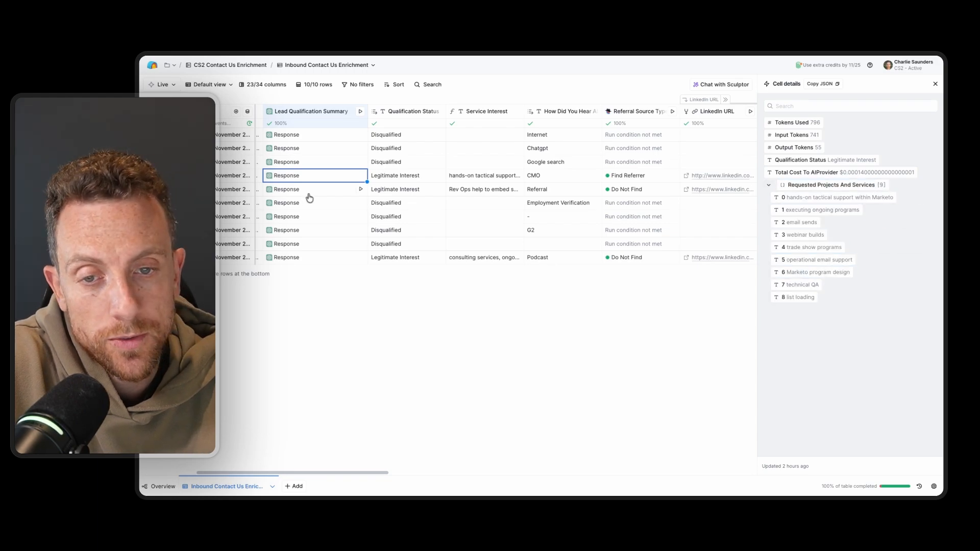
click(309, 193)
click(769, 187)
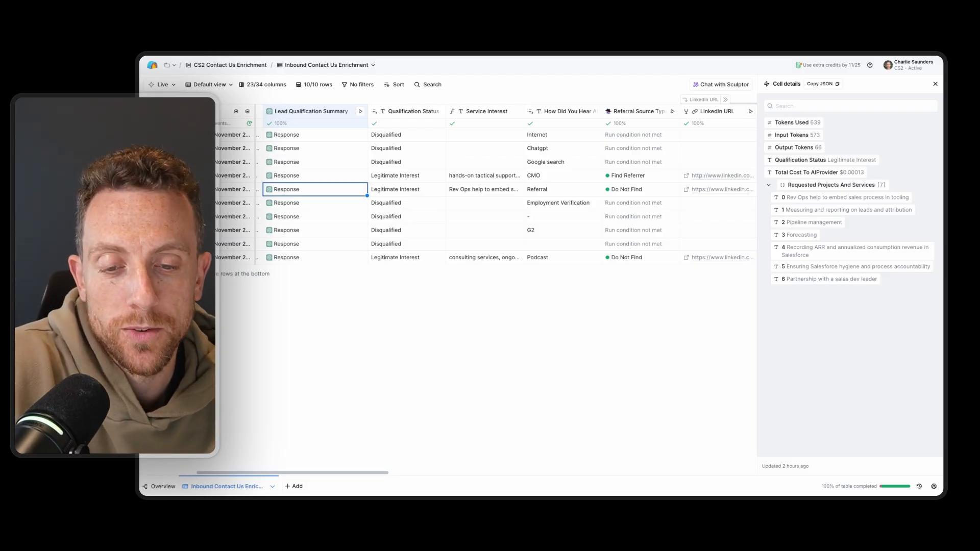
Open the Referral Source Type column's configuration and review its model, prompt and output format
drag(373, 473, 376, 473)
scroll(376, 473, right, 5)
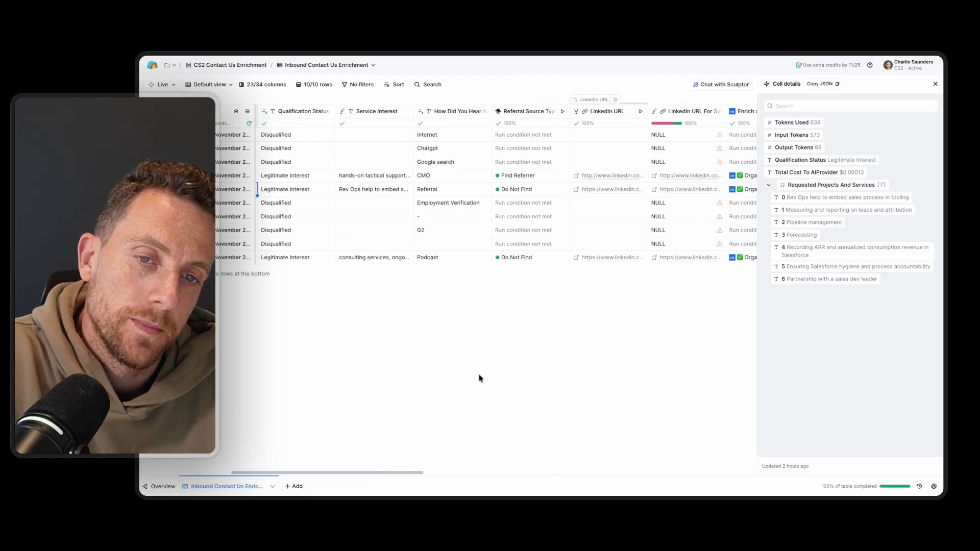
scroll(387, 472, right, 2)
scroll(386, 474, right, 6)
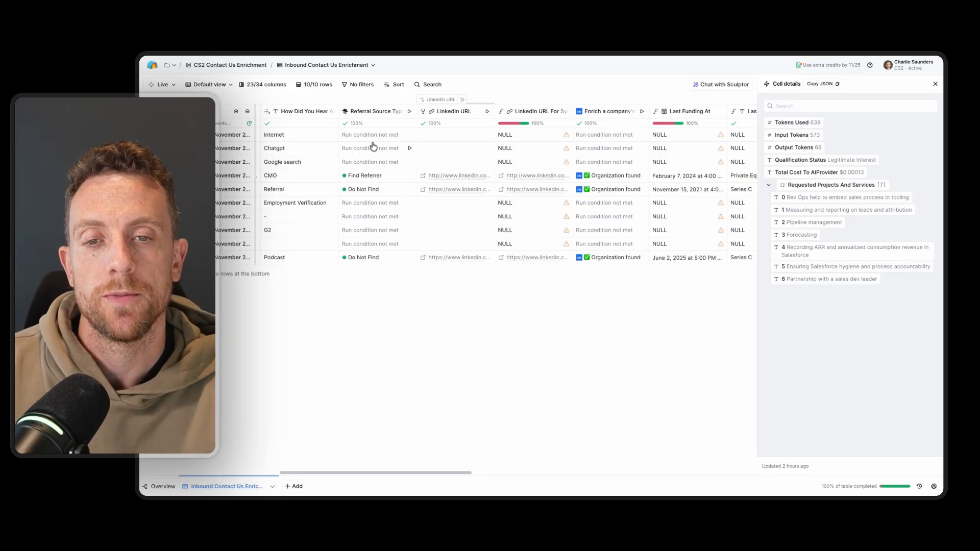
click(372, 111)
click(374, 142)
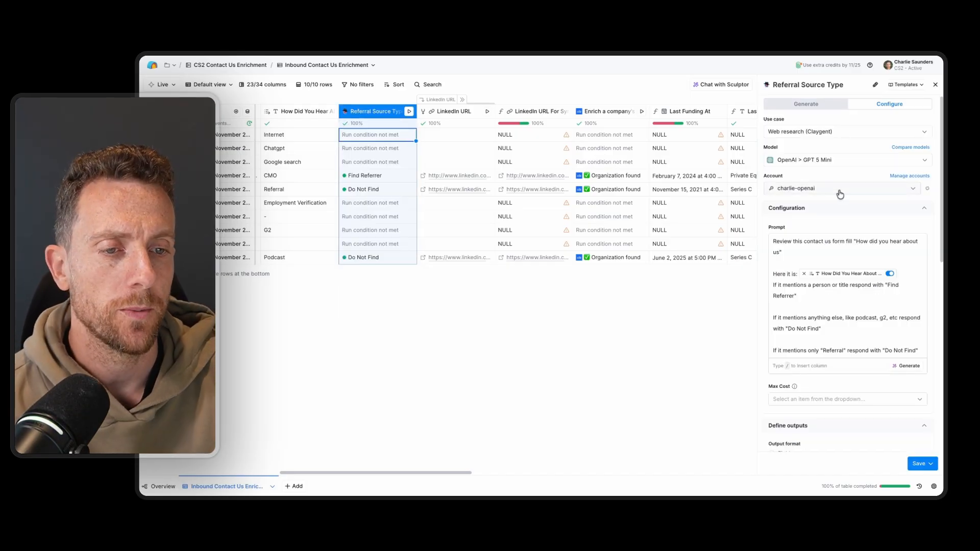
scroll(840, 194, down, 3)
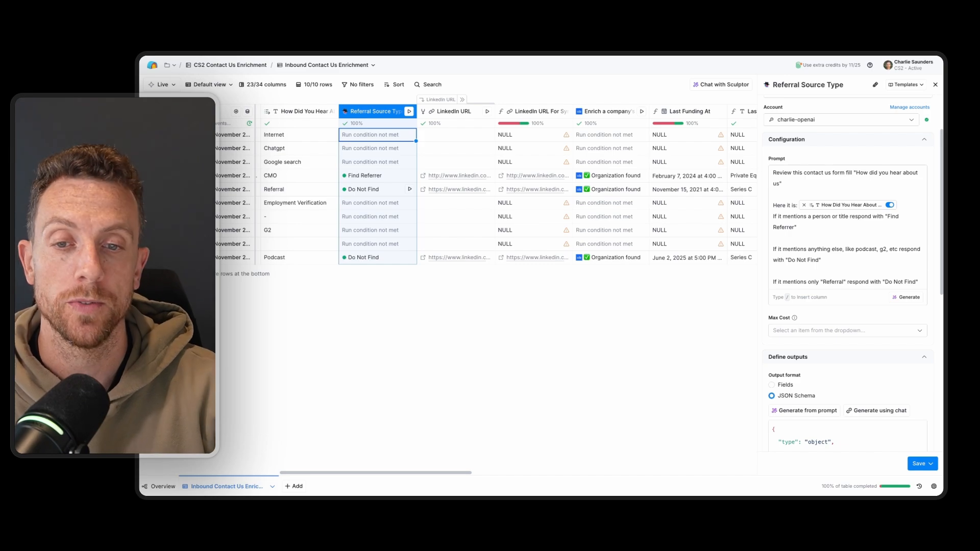
Expand the LinkedIn URL column group to view its person-enrichment provider columns, and collapse it again
scroll(376, 472, right, 3)
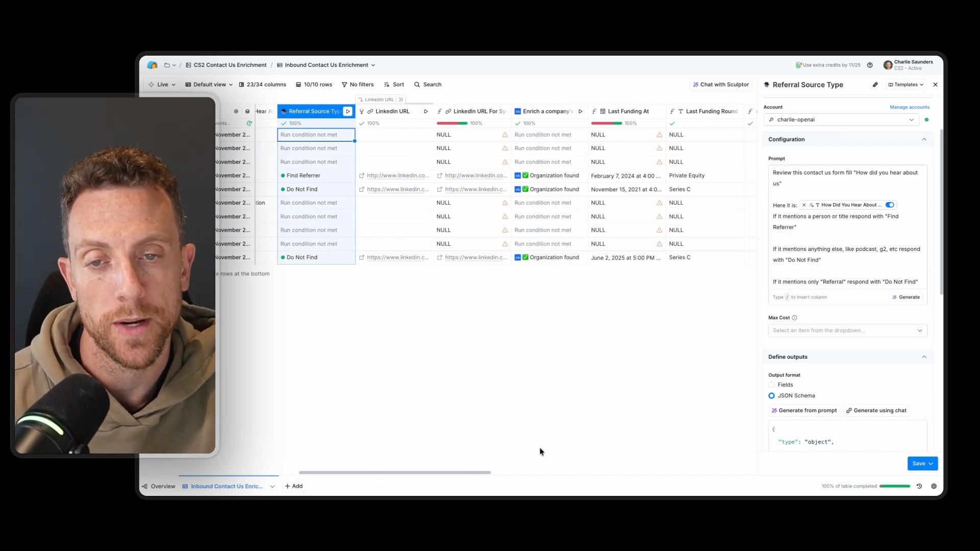
scroll(467, 475, right, 2)
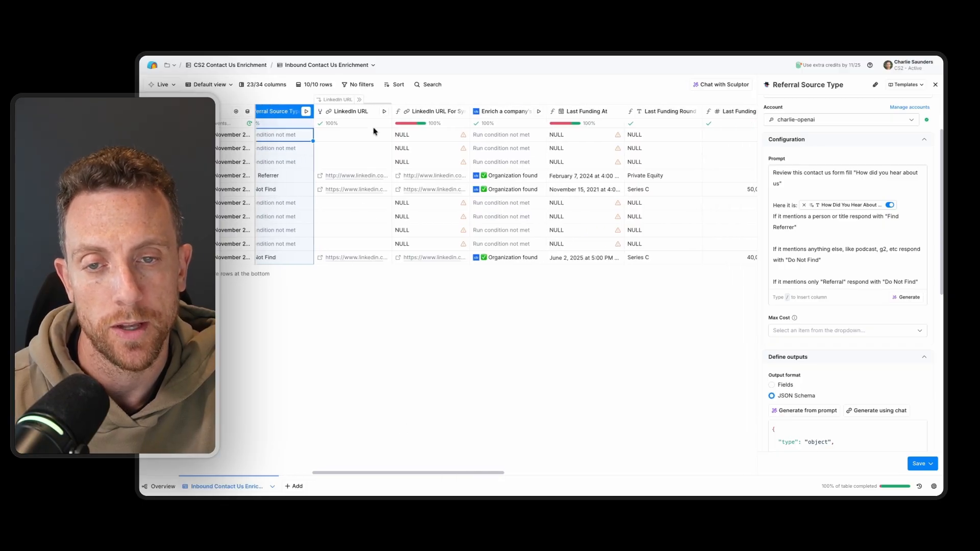
click(360, 100)
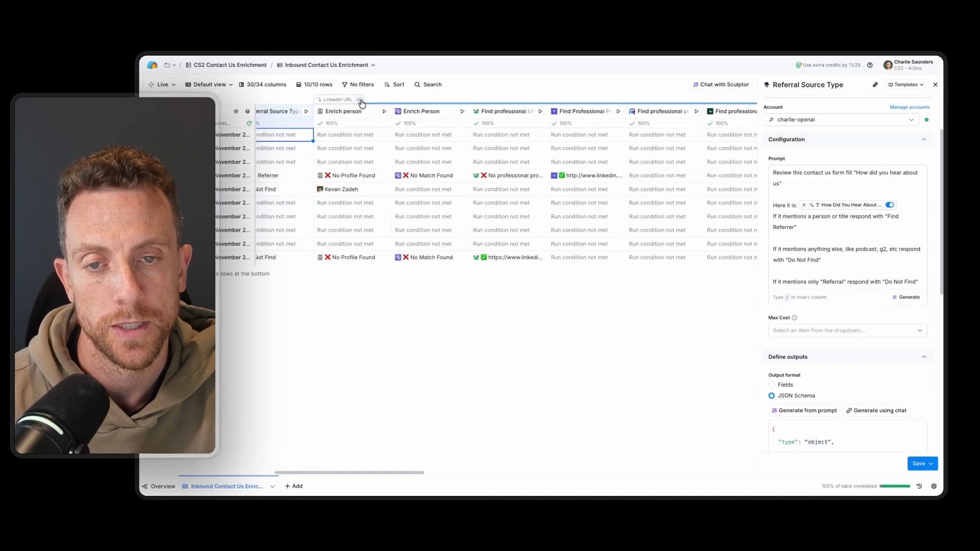
click(360, 100)
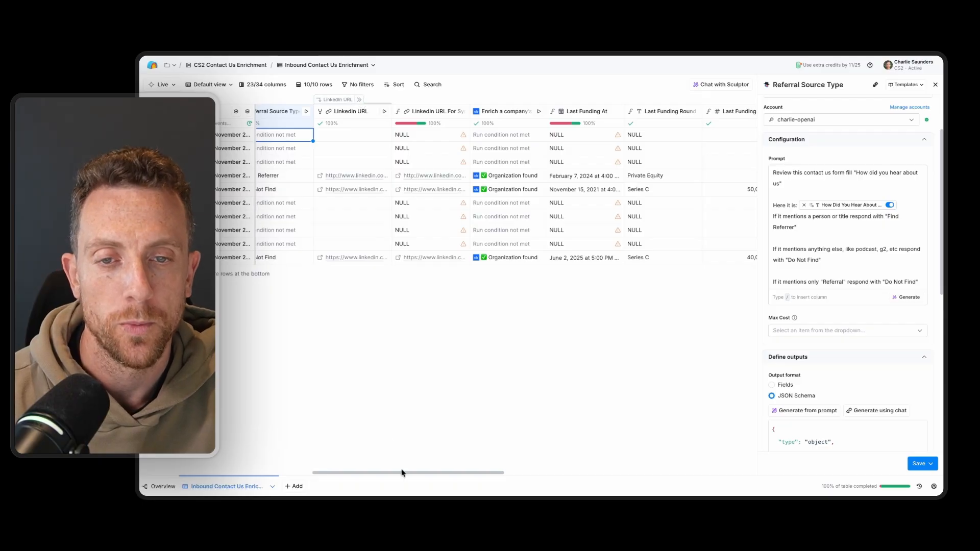
Examine the company funding and enrichment columns, and read the generated follow-up email in the Paytient row
scroll(395, 476, right, 5)
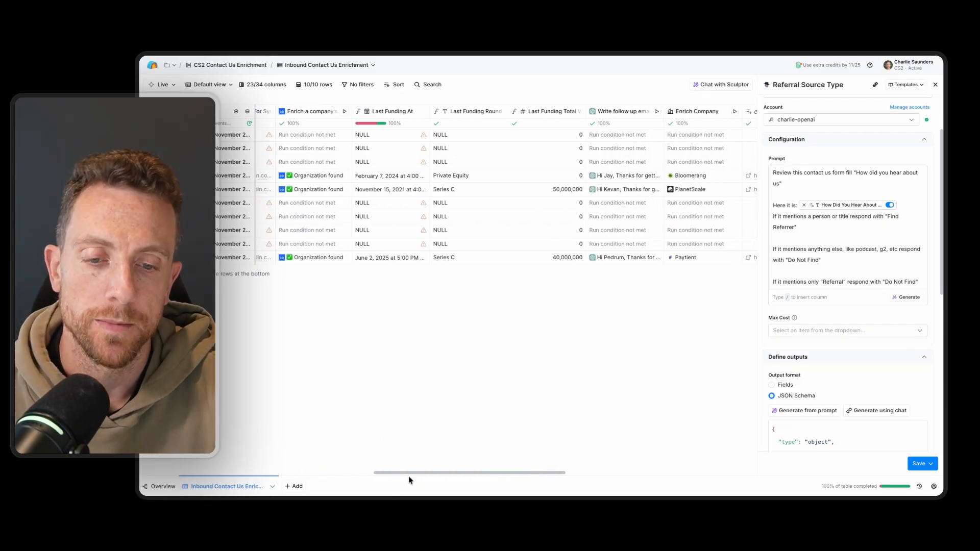
scroll(407, 471, right, 2)
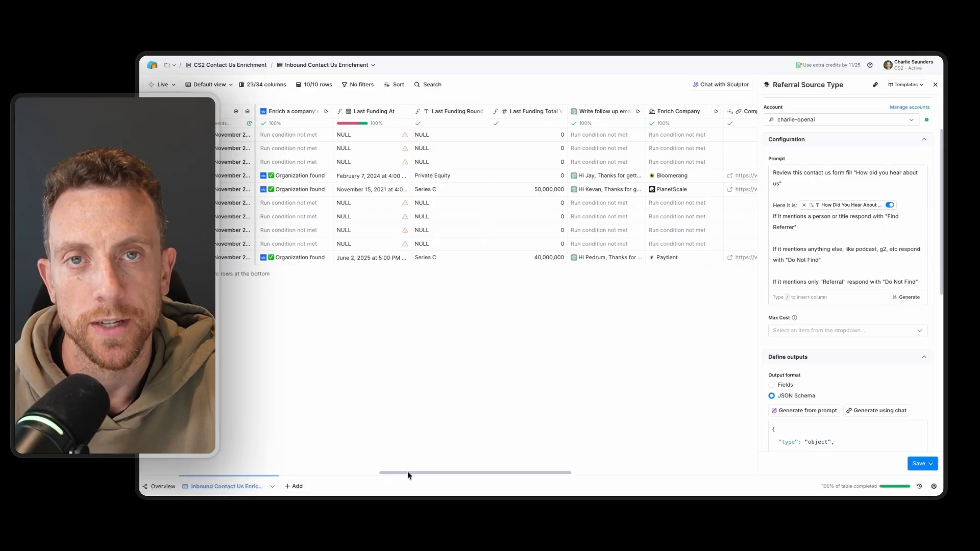
scroll(506, 204, right, 1)
scroll(505, 204, left, 1)
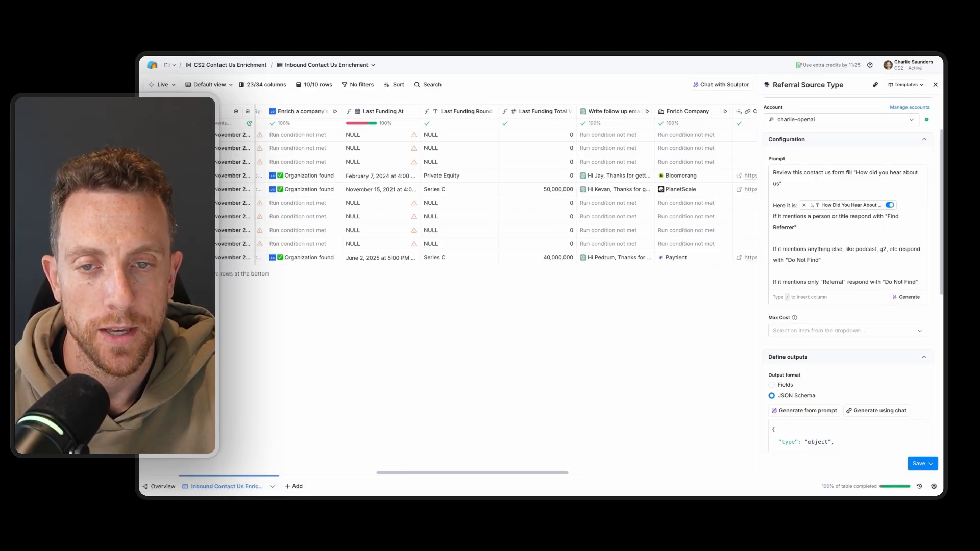
scroll(505, 204, right, 1)
scroll(505, 204, right, 5)
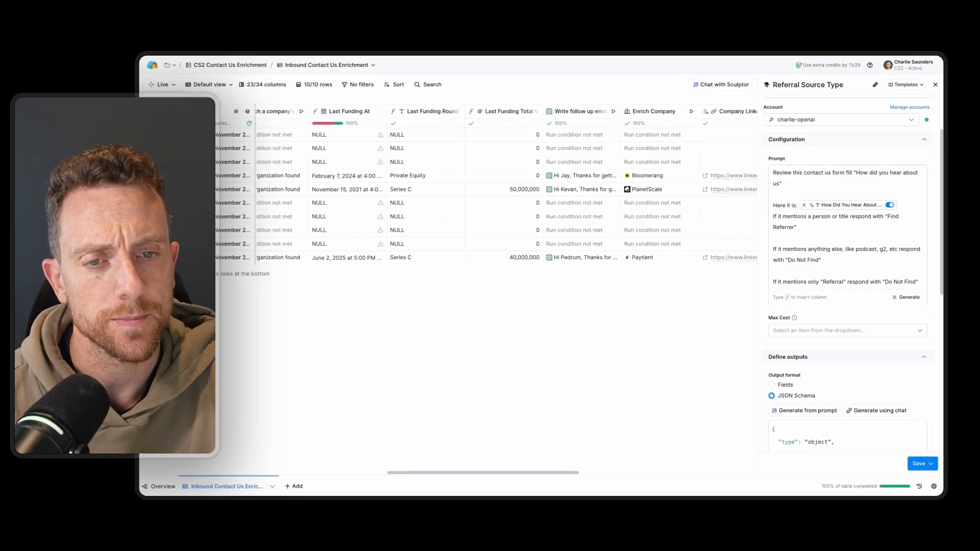
scroll(505, 204, right, 8)
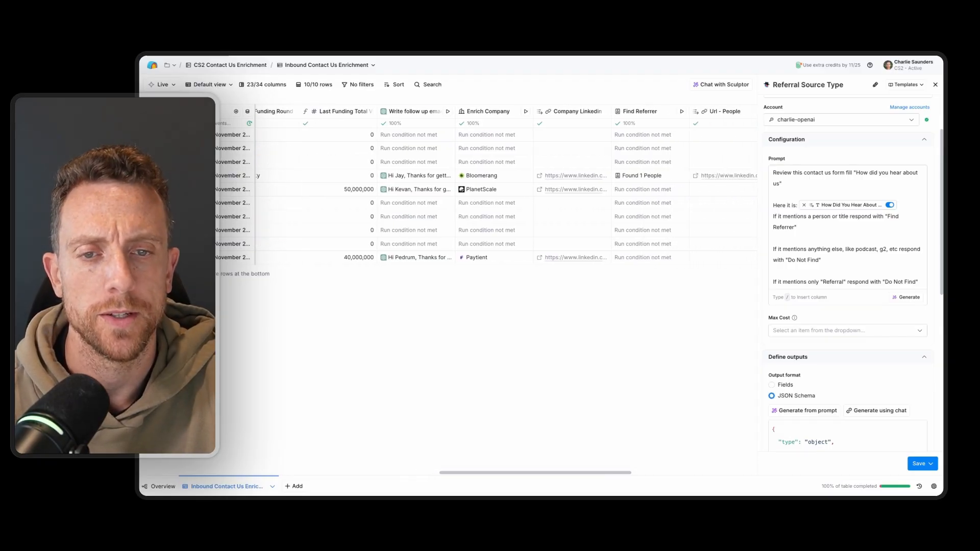
scroll(367, 328, right, 2)
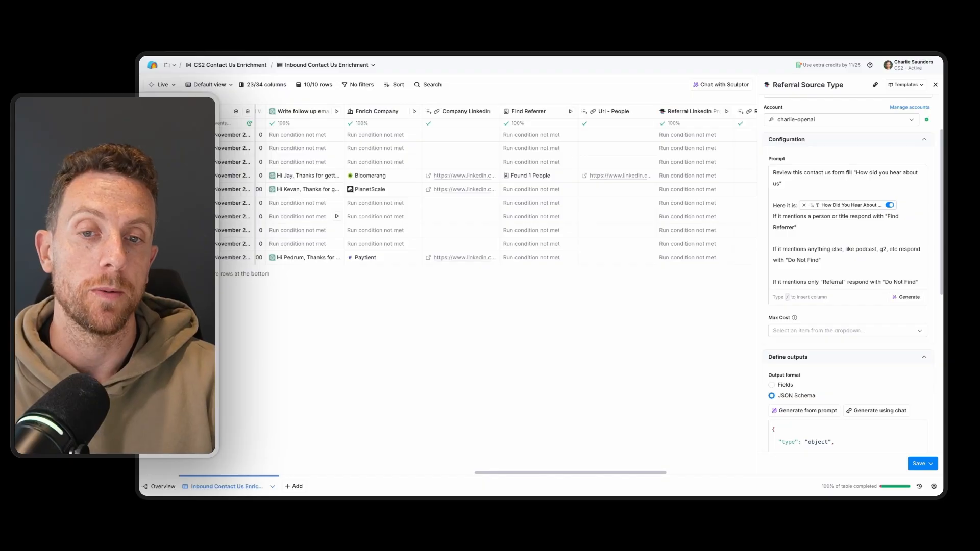
click(301, 259)
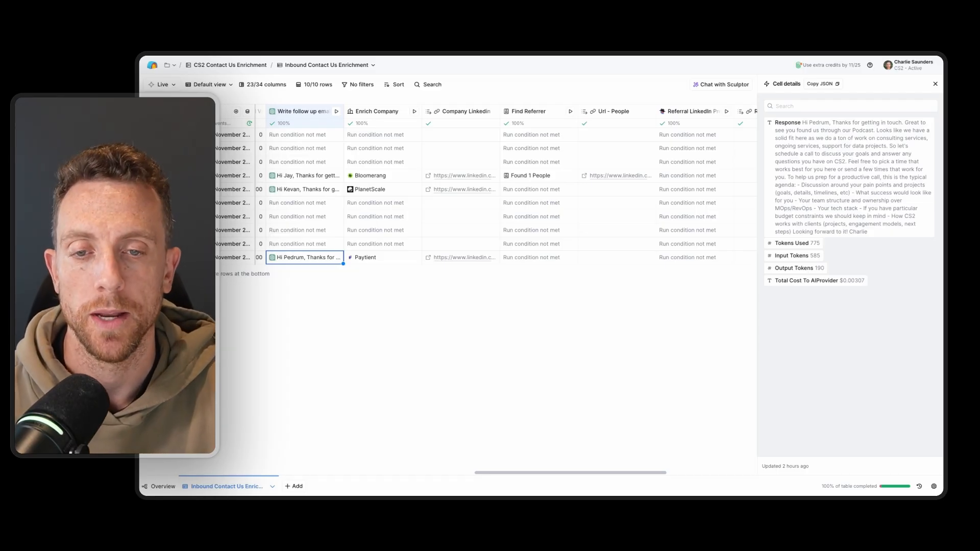
Look over the referrer lookup columns from Company LinkedIn to Referrer LI URL (2), comparing them with the referral source and funding columns
drag(483, 473, 495, 472)
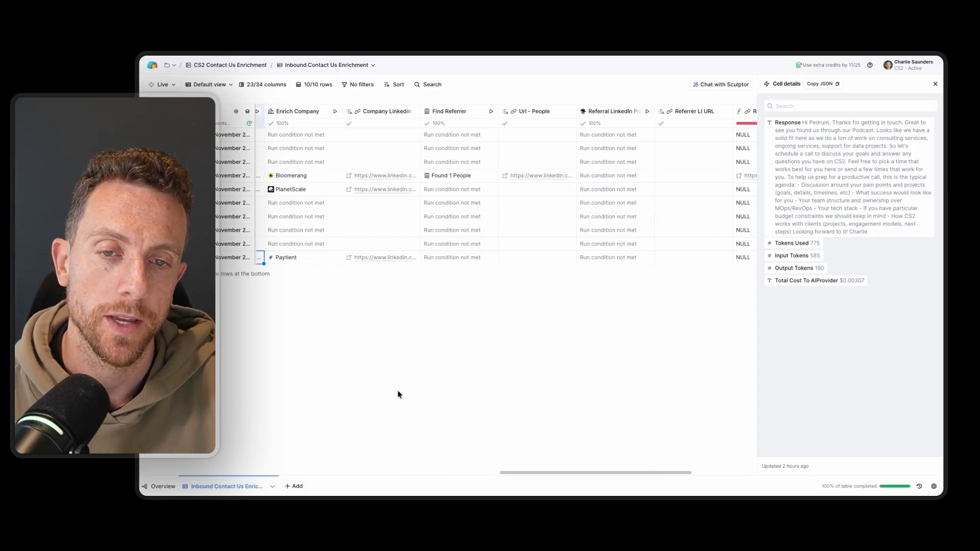
scroll(518, 473, right, 4)
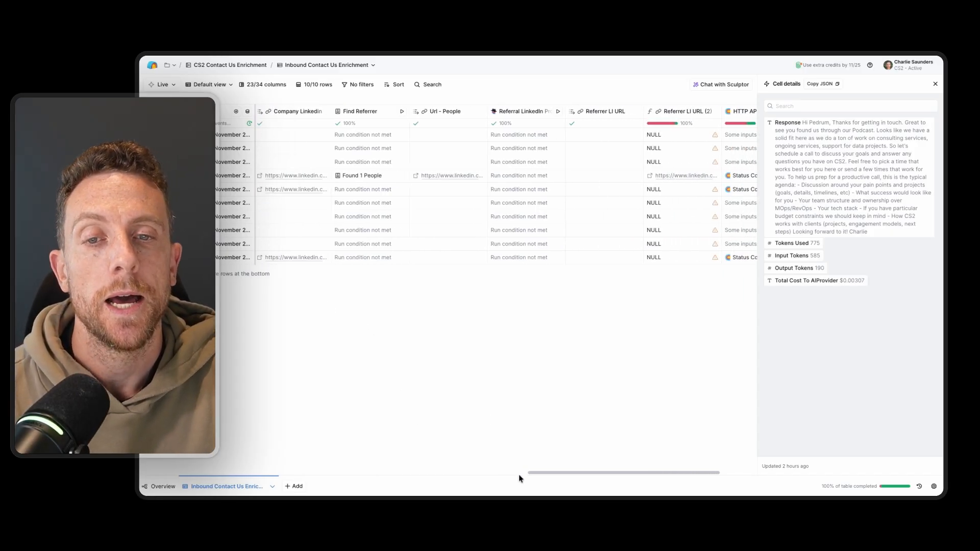
scroll(519, 474, left, 4)
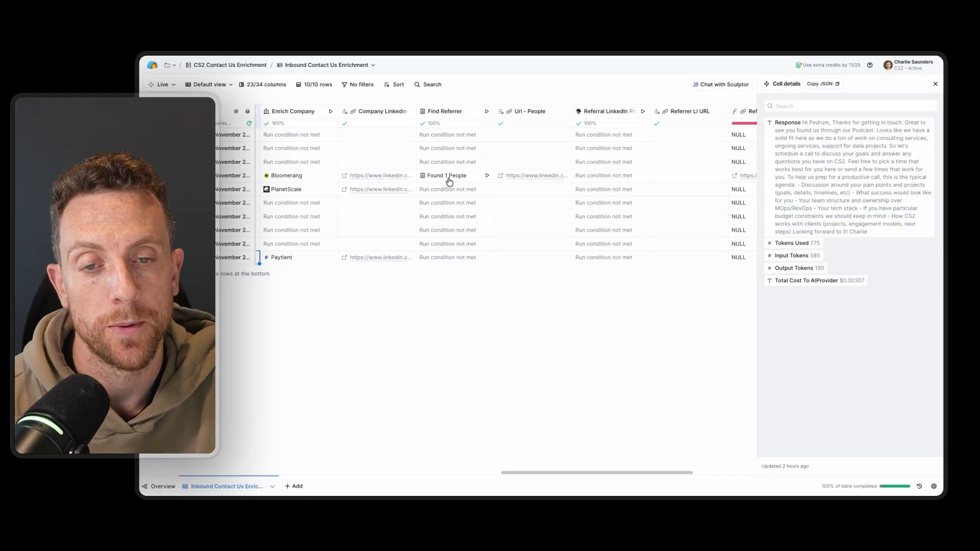
scroll(520, 475, left, 10)
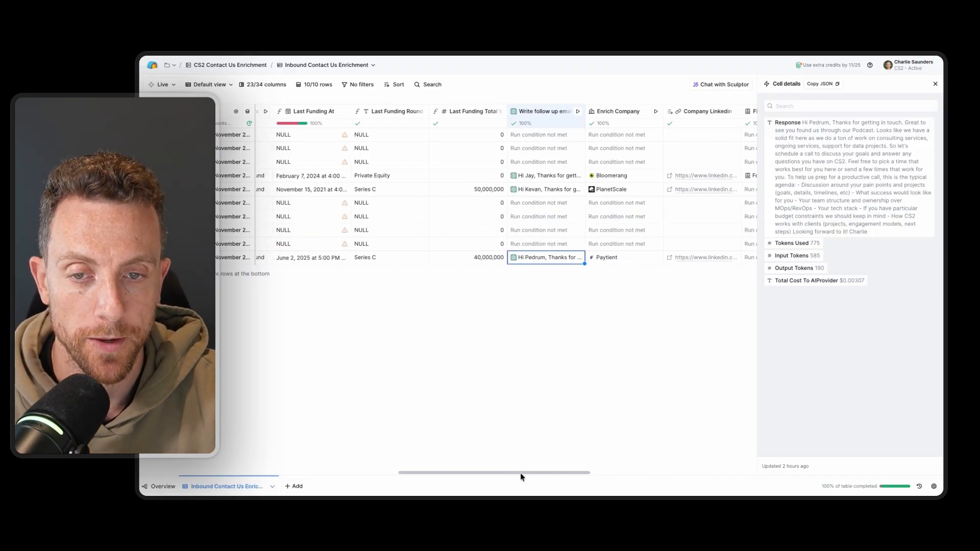
scroll(520, 474, left, 5)
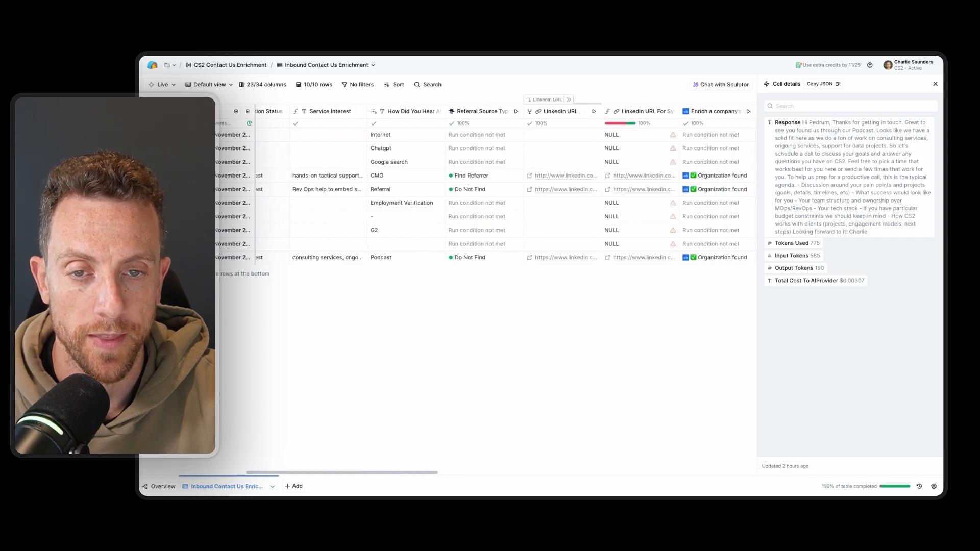
scroll(520, 475, right, 10)
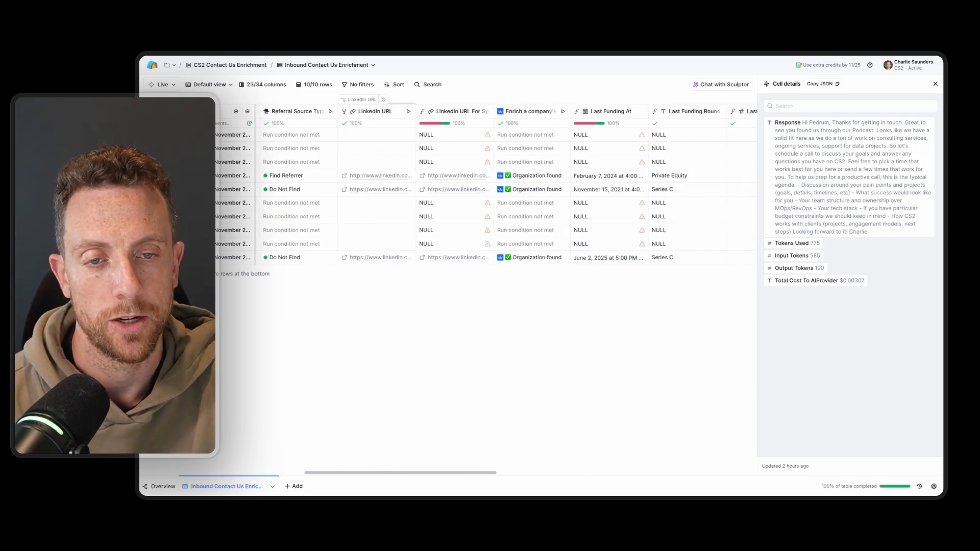
scroll(520, 475, right, 10)
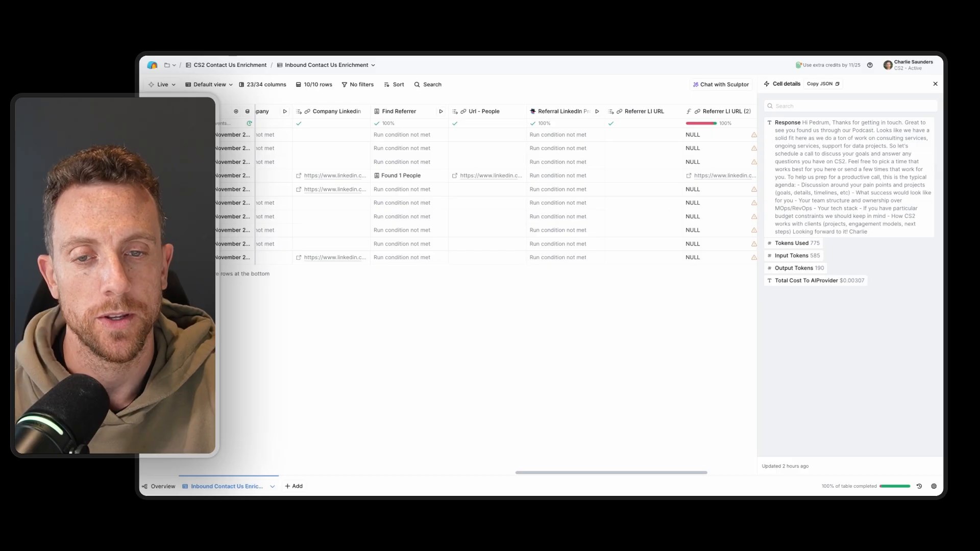
Open the Find Referrer column's configuration and review its column mapping, the How Did You Hear About Us? keyword input and the run condition
click(403, 114)
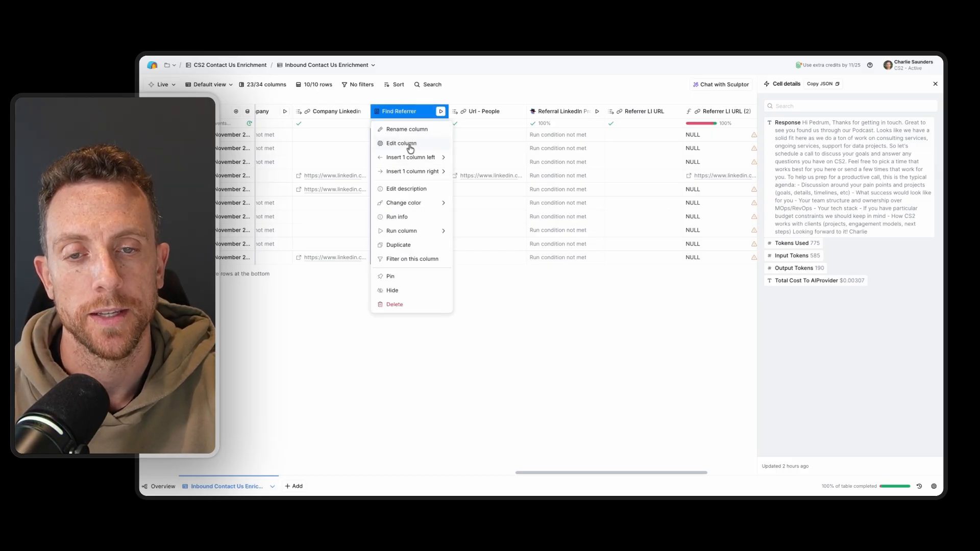
click(409, 143)
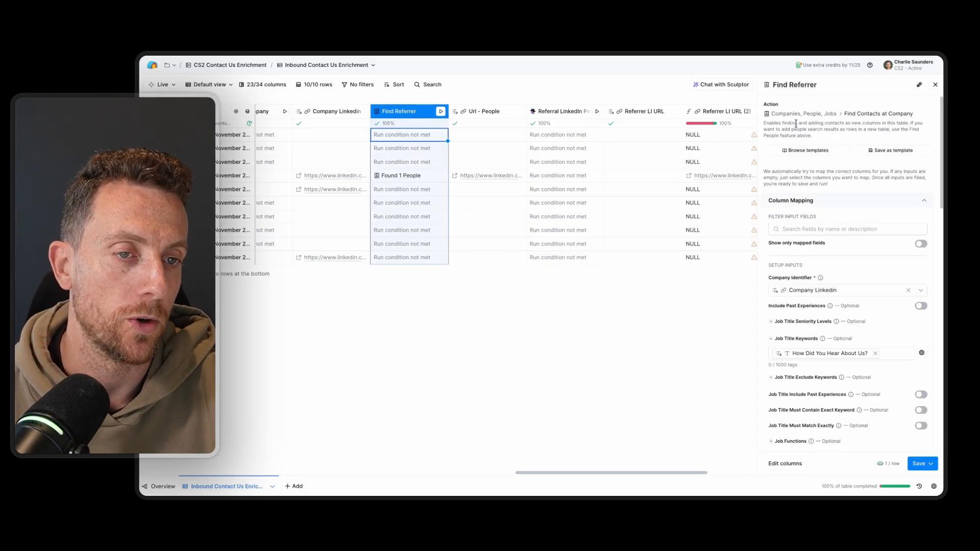
scroll(853, 190, down, 1)
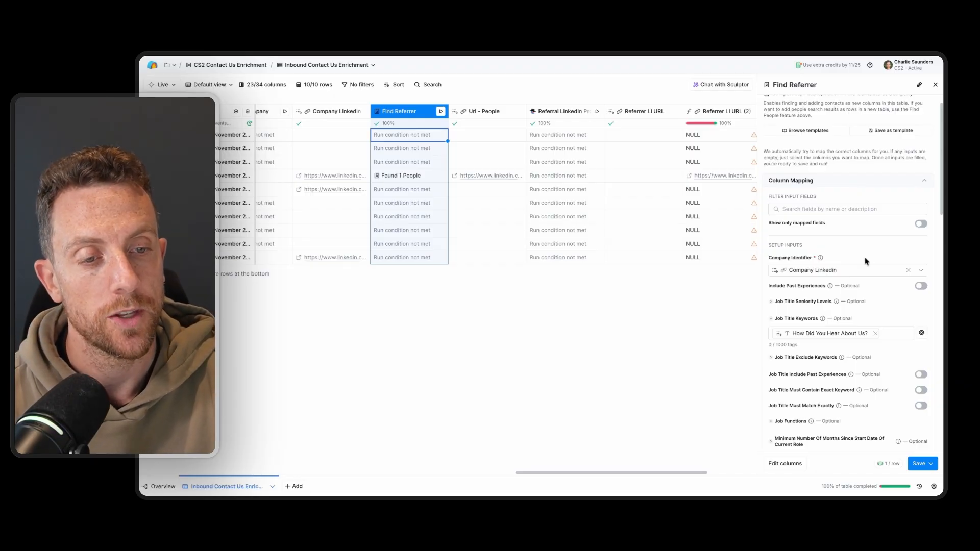
scroll(881, 332, down, 1)
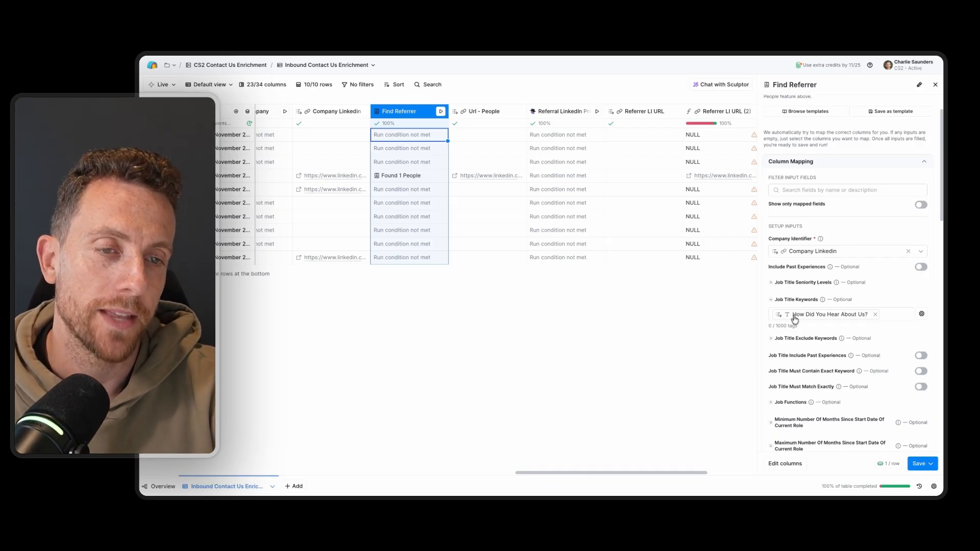
mouse_move(795, 319)
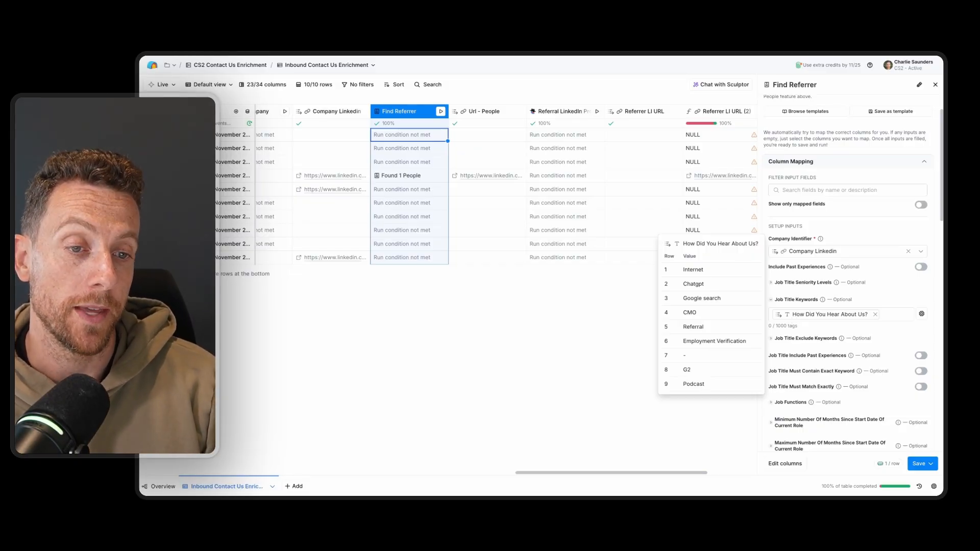
scroll(854, 379, down, 10)
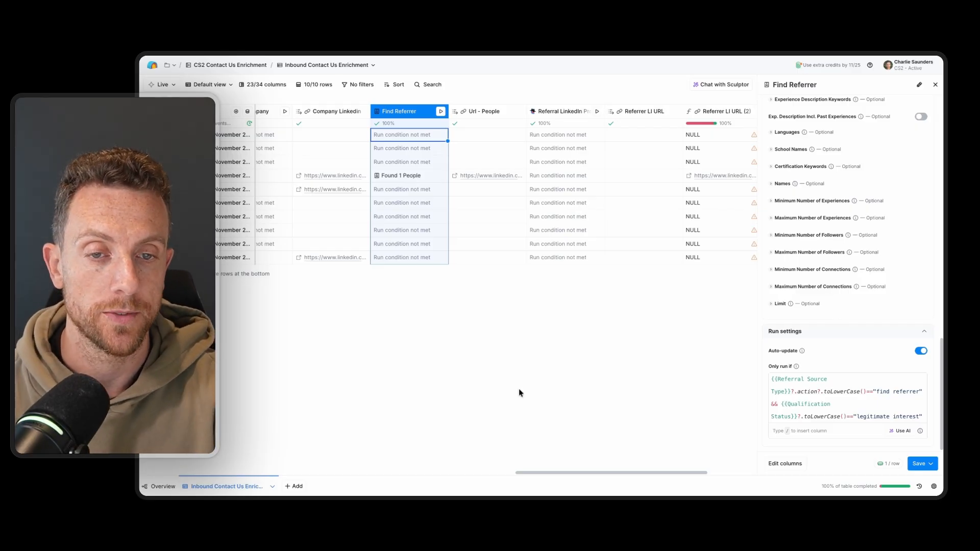
Open the Referral LinkedIn Profile column's configuration and review its use case, model and prompt
scroll(561, 472, right, 3)
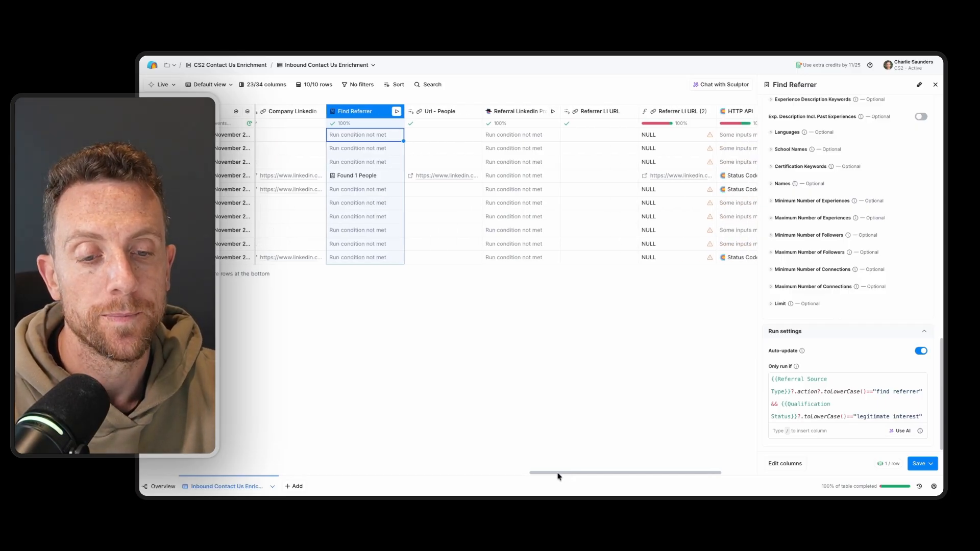
scroll(557, 472, right, 3)
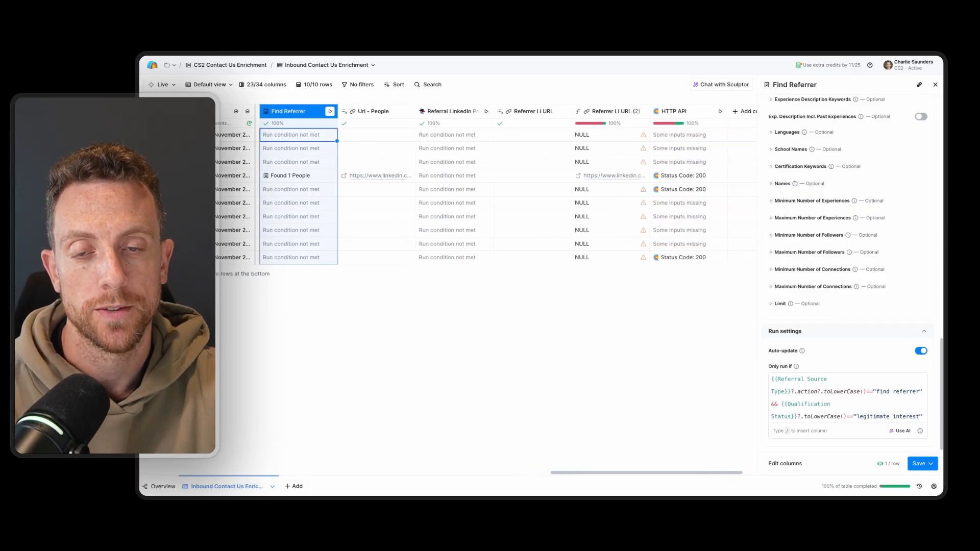
scroll(583, 467, right, 1)
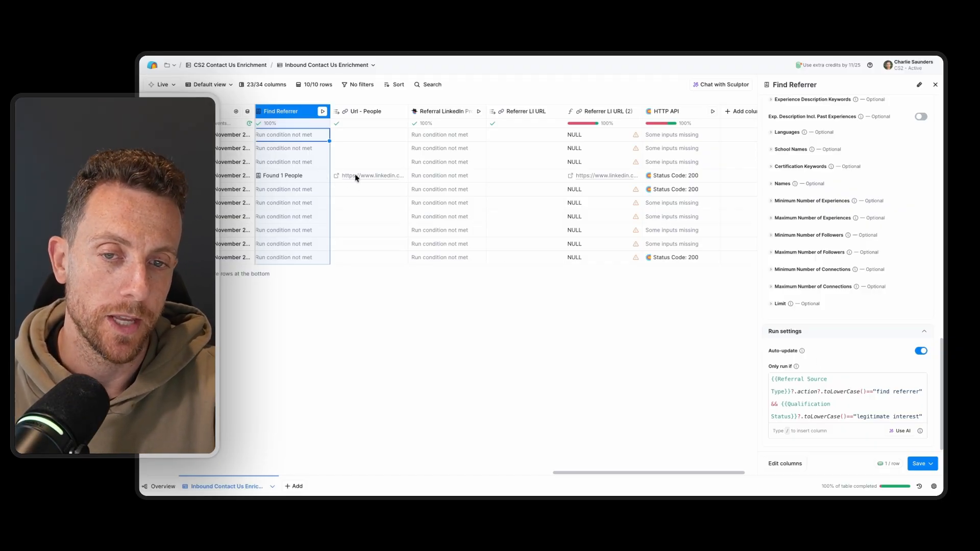
click(447, 112)
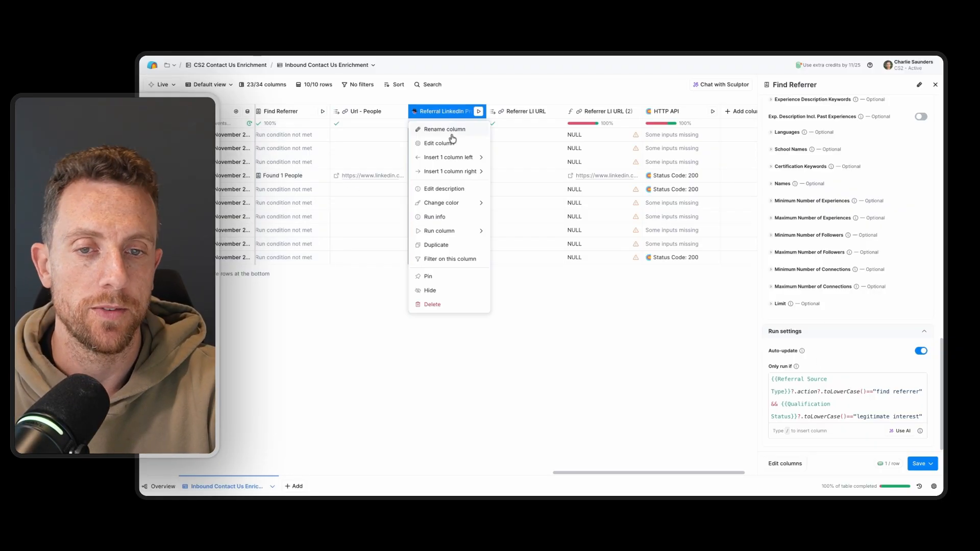
click(451, 143)
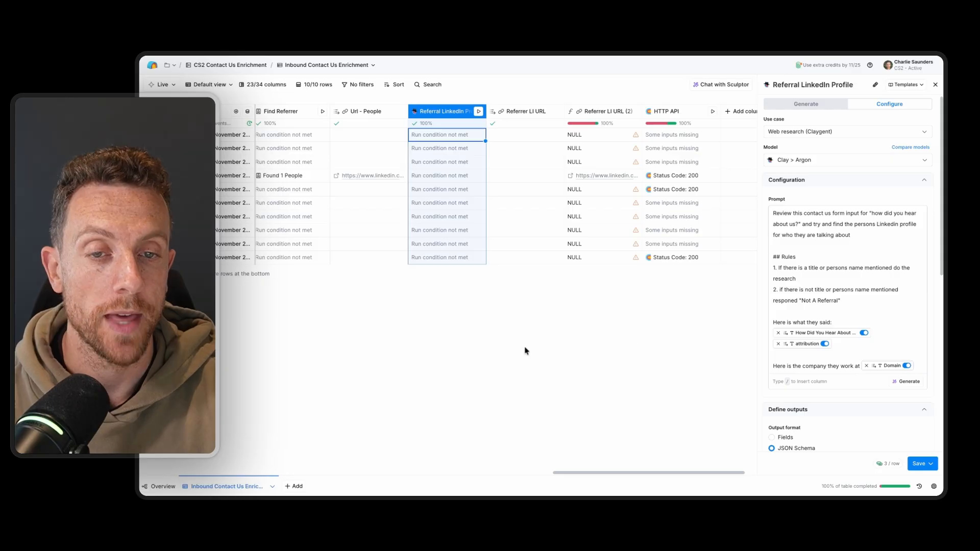
scroll(611, 476, right, 2)
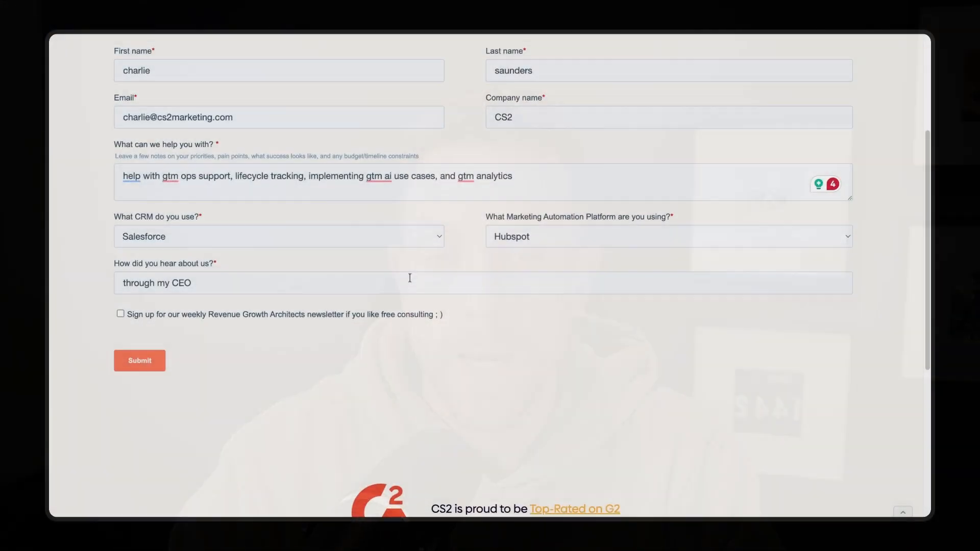
On the CS2 website, reopen the contact form from the home page and remove the test tag from the email address
scroll(409, 278, up, 2)
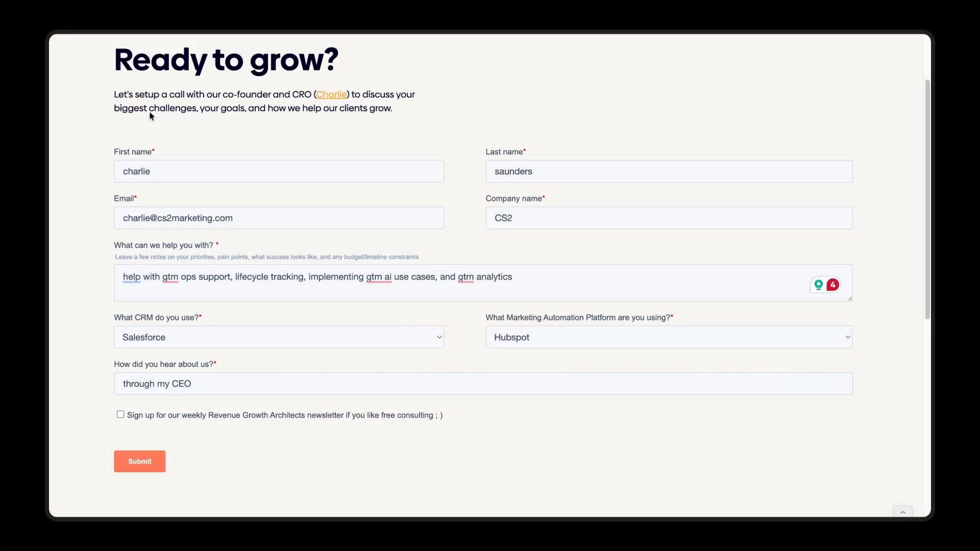
scroll(150, 116, up, 2)
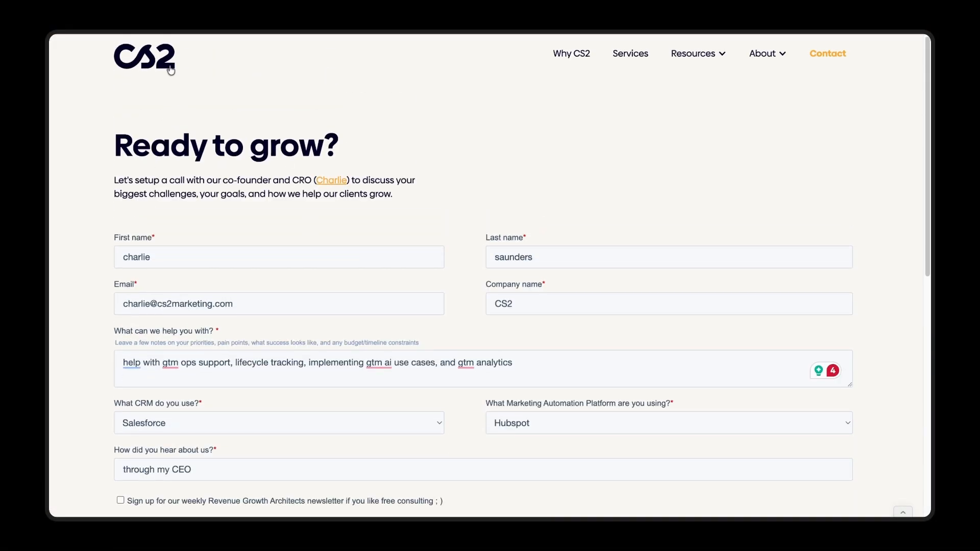
click(169, 66)
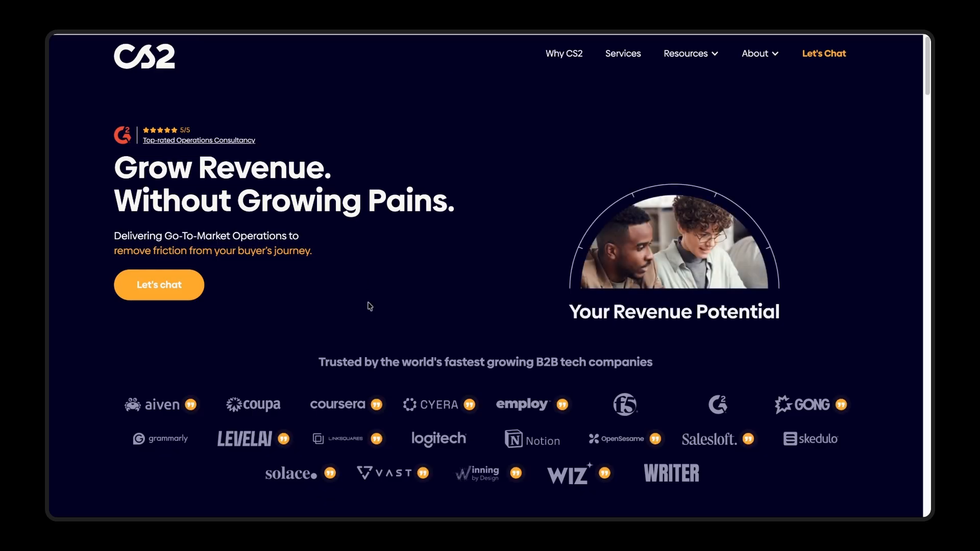
click(819, 62)
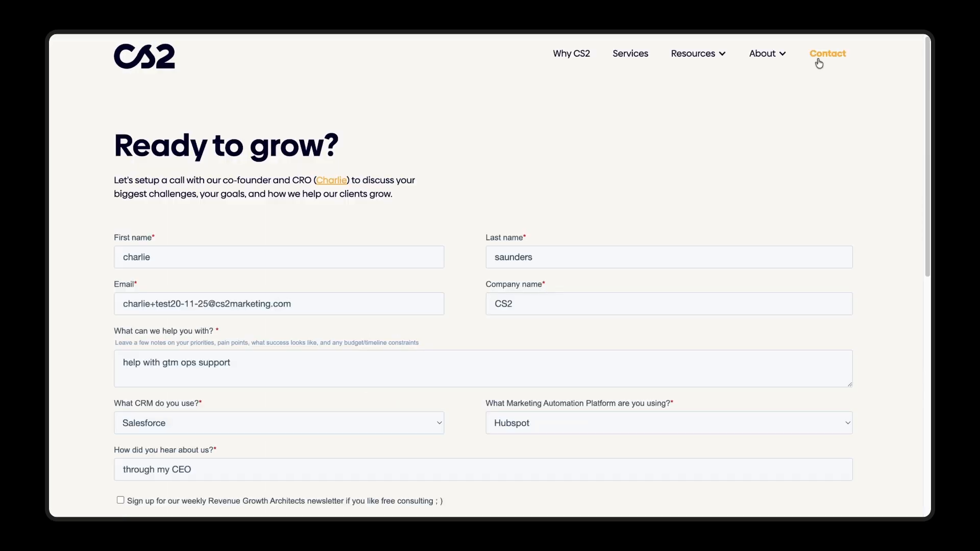
scroll(632, 136, down, 2)
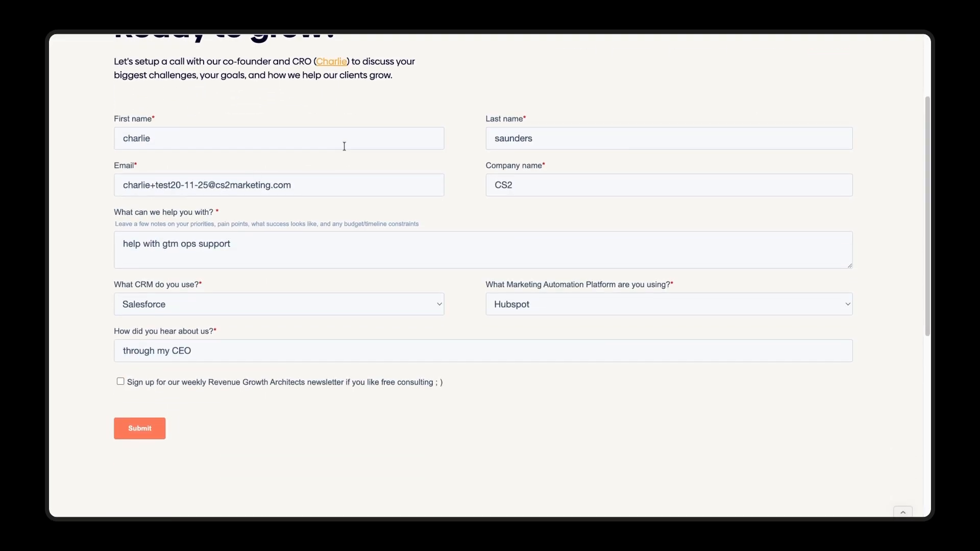
drag(207, 185, 150, 185)
key(BackSpace)
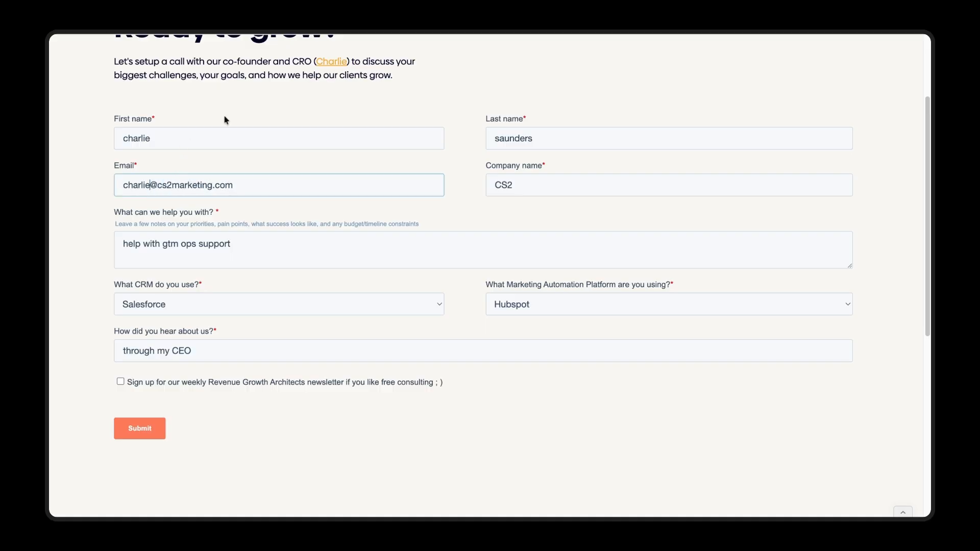
Extend the help request with ", lifecycle architecture, analytics, ai gtm support" and submit the contact form
click(249, 243)
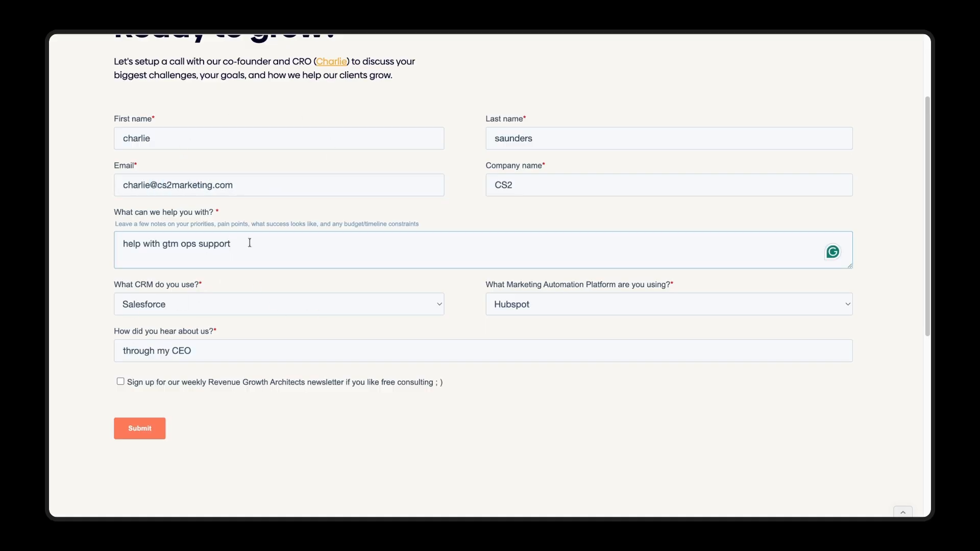
text(, lifecycle architec)
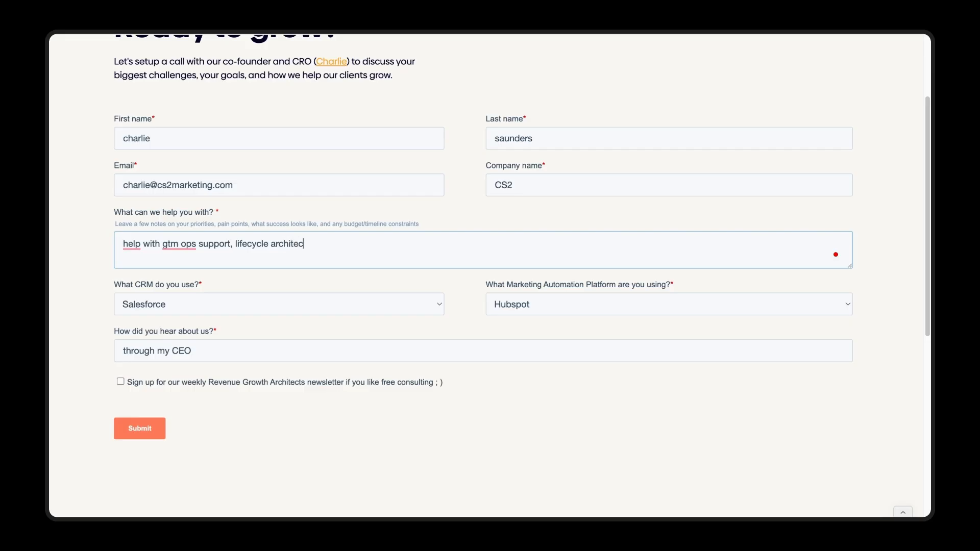
text(ture, analytics, ai gtm support)
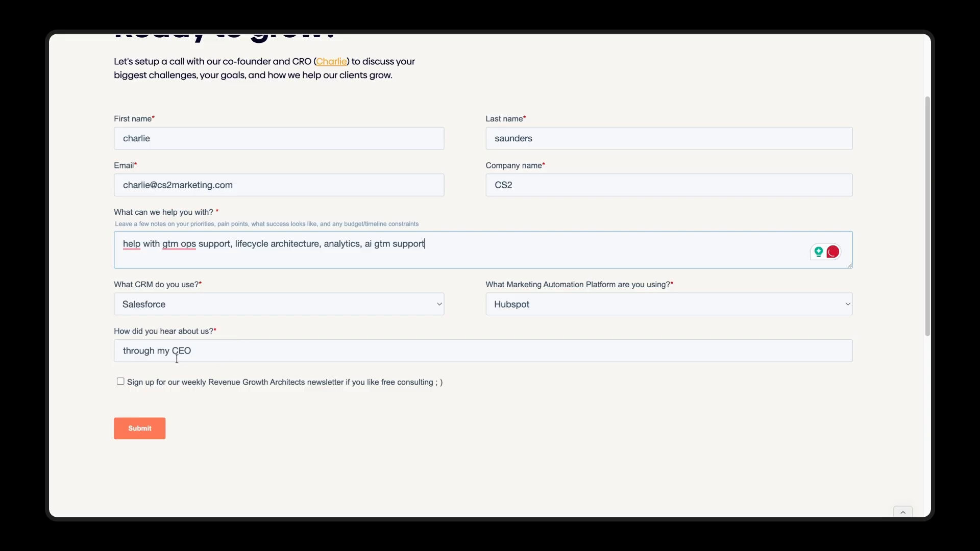
click(134, 431)
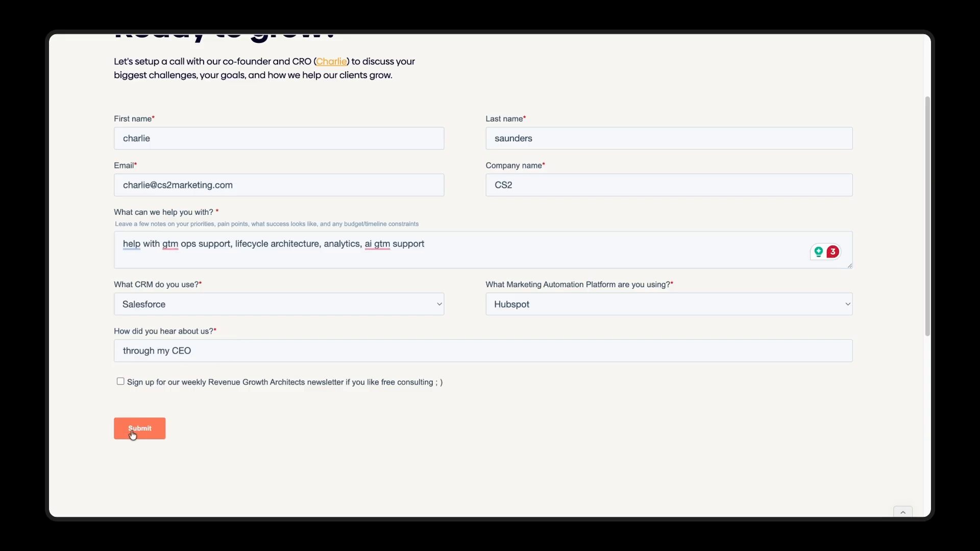
scroll(221, 244, up, 5)
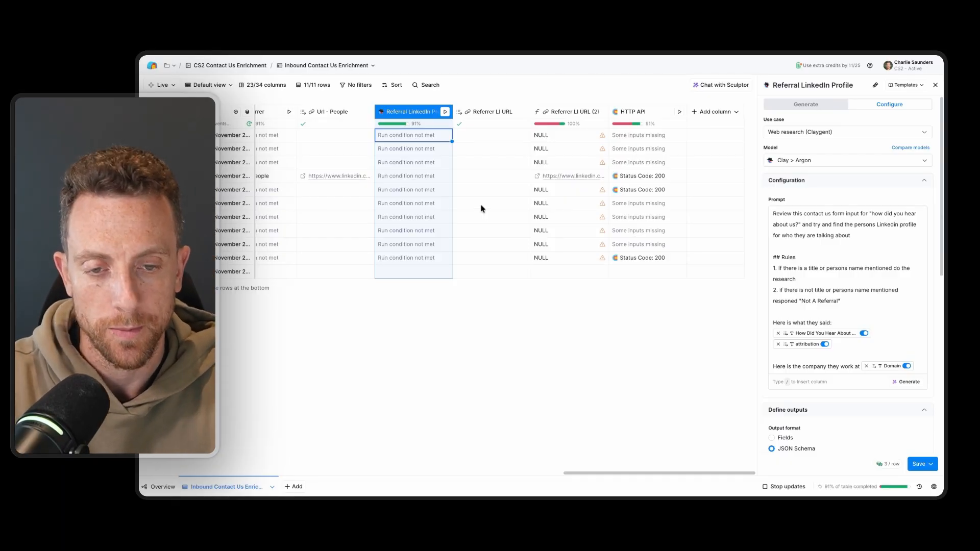
In the Clay table, close the column configuration and open the Lead Qualification Summary response in the cs2marketing.com row
scroll(596, 472, left, 15)
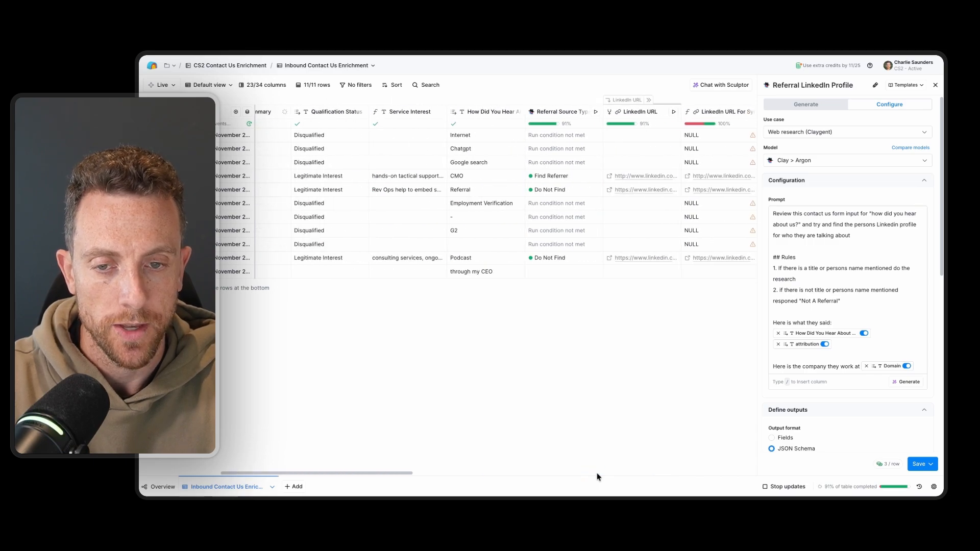
click(935, 85)
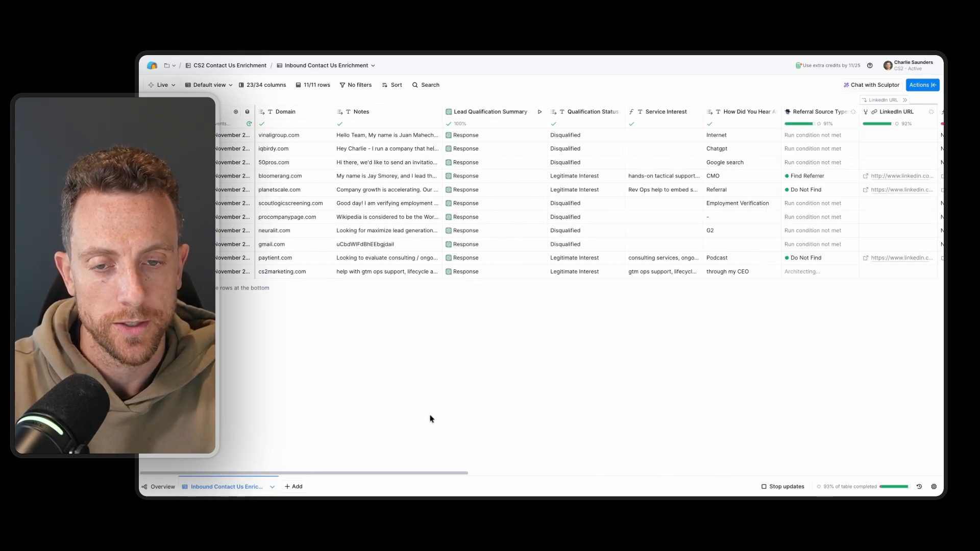
scroll(393, 472, right, 3)
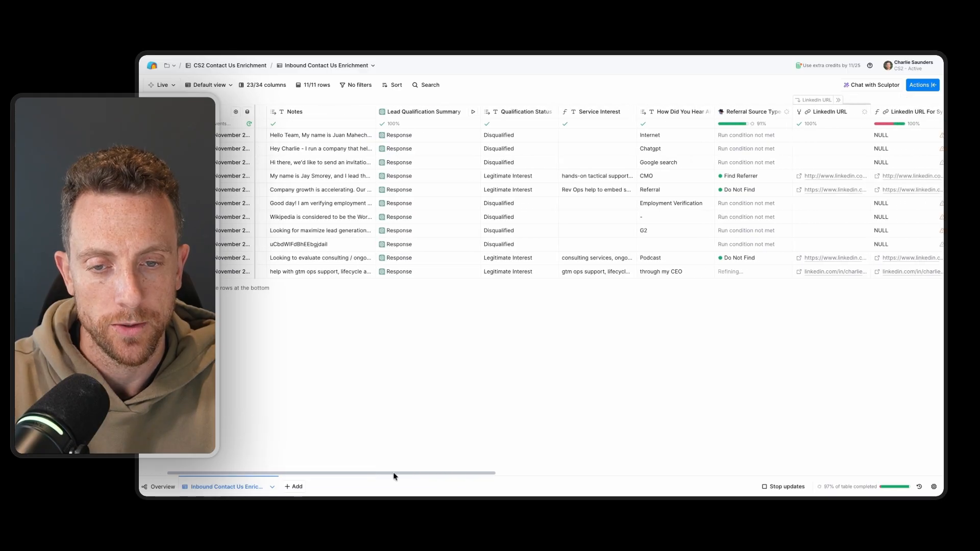
scroll(393, 472, right, 2)
click(359, 272)
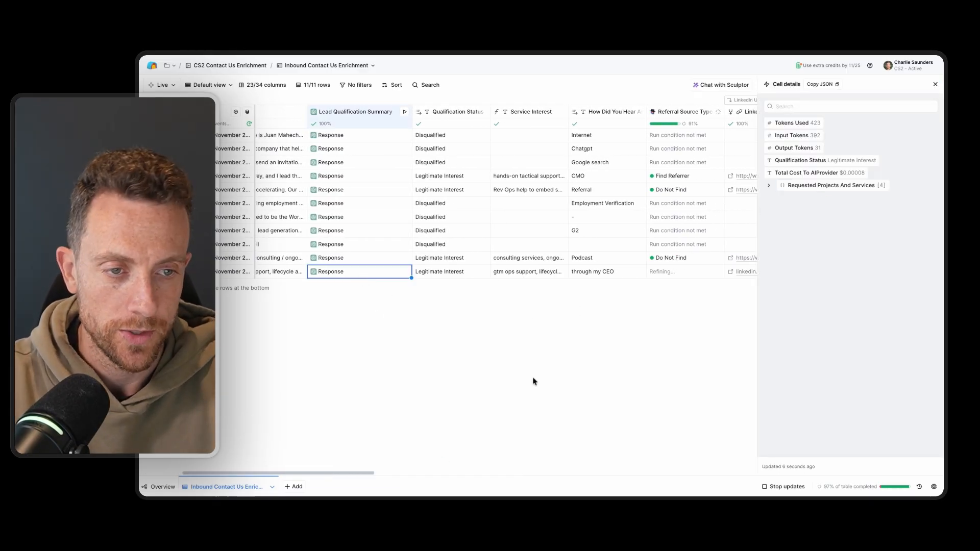
Open the Referral Source Type result in the cs2marketing.com row and read its action and reasoning
scroll(361, 473, right, 2)
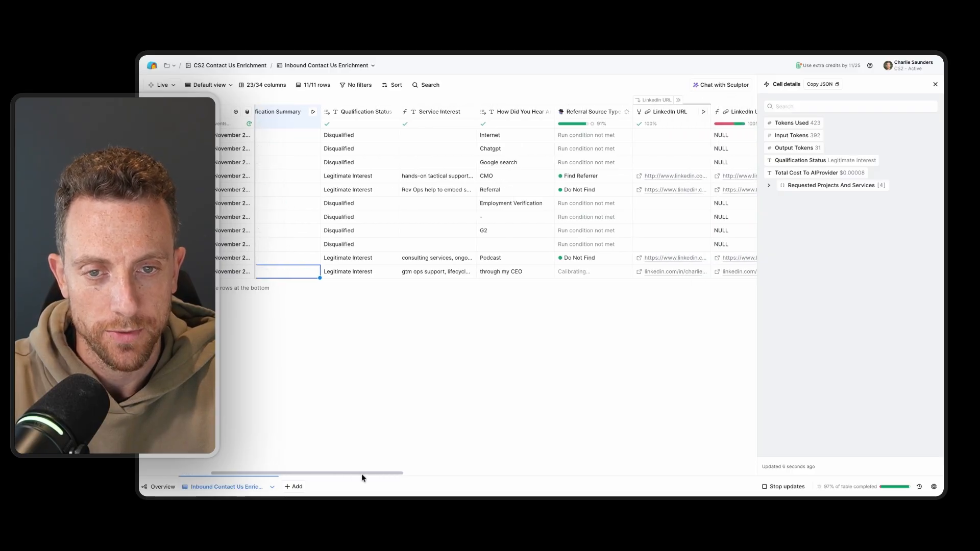
scroll(453, 274, right, 4)
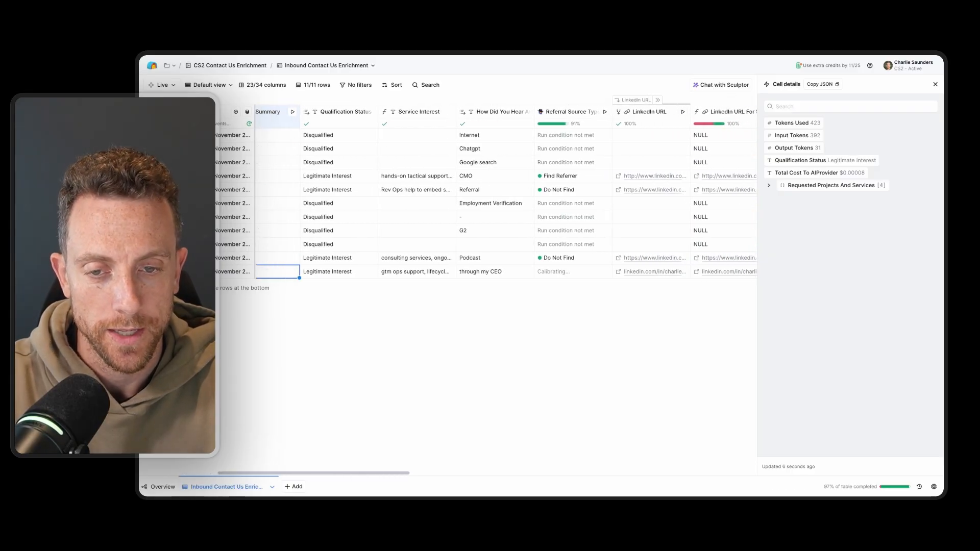
scroll(454, 204, right, 2)
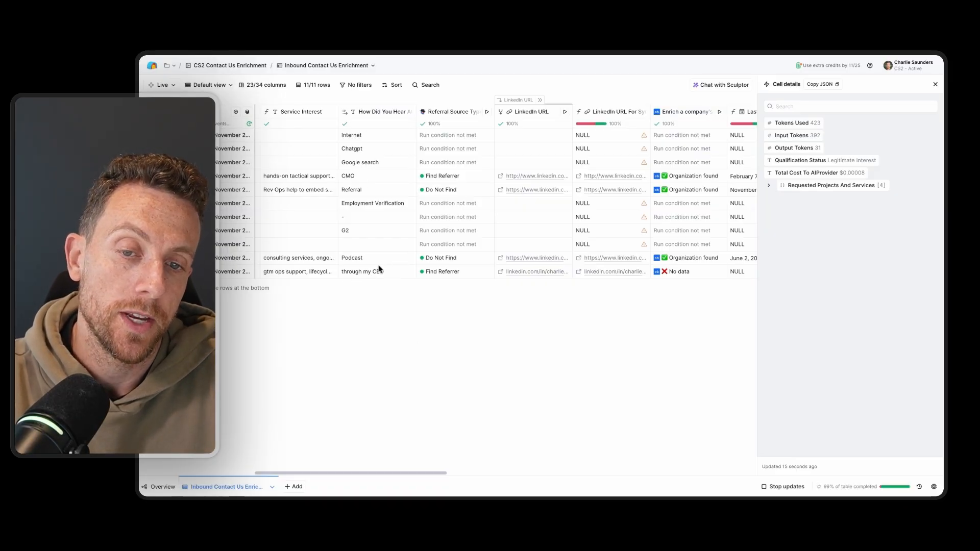
click(456, 278)
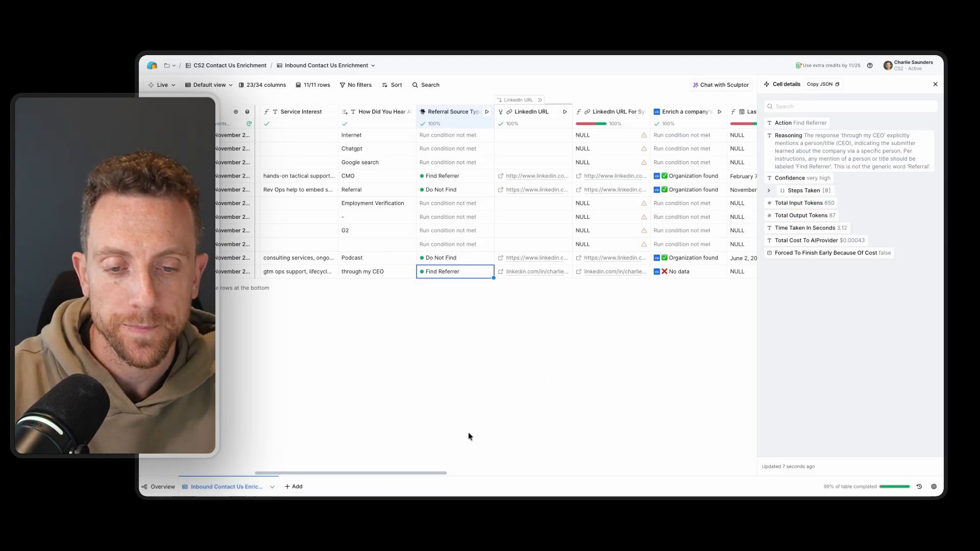
Examine the cs2marketing.com row across the LinkedIn URL, funding, follow-up email, Enrich Company and Find Referrer columns
scroll(416, 474, right, 3)
scroll(415, 472, right, 6)
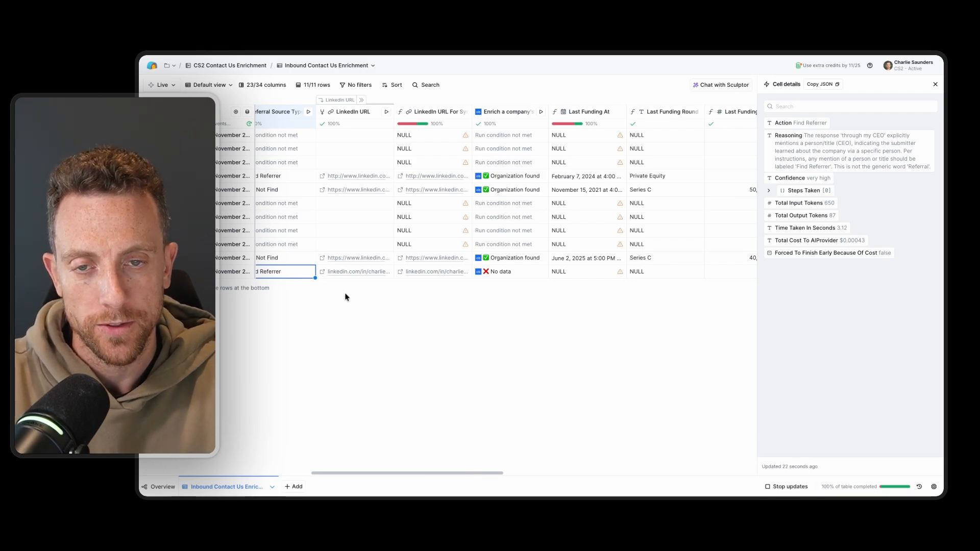
scroll(390, 474, right, 1)
scroll(390, 474, right, 3)
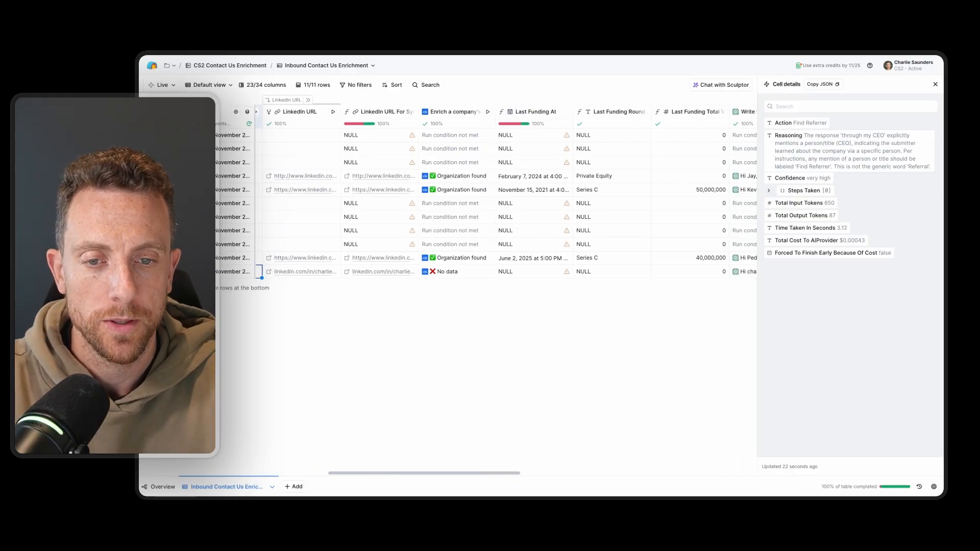
scroll(390, 474, right, 4)
scroll(449, 474, right, 4)
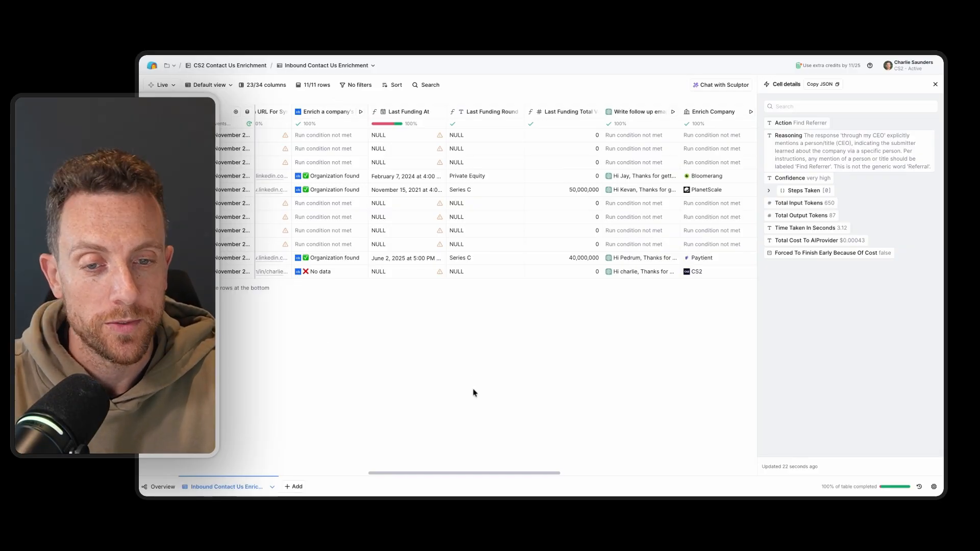
scroll(461, 472, right, 10)
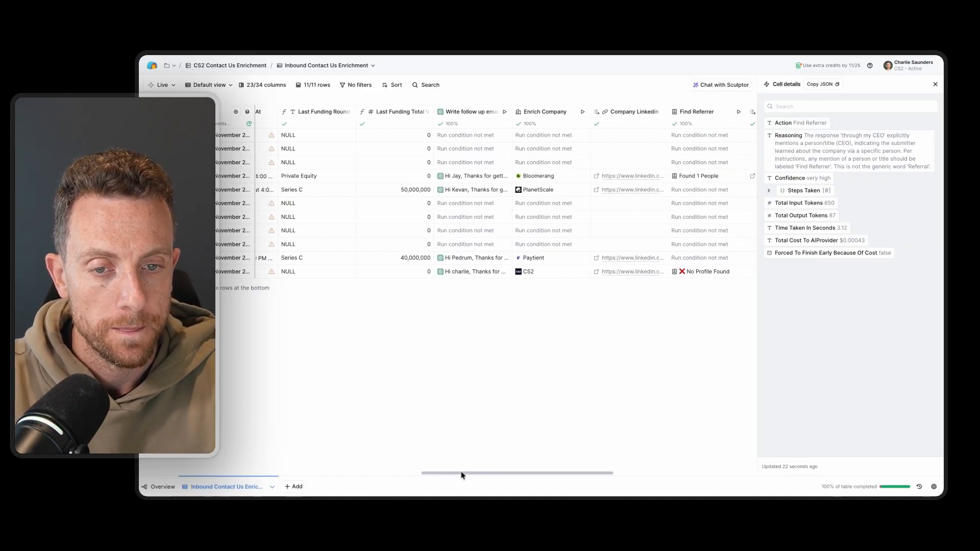
Open the Find Referrer result in the cs2marketing.com row to inspect its details
scroll(461, 473, right, 4)
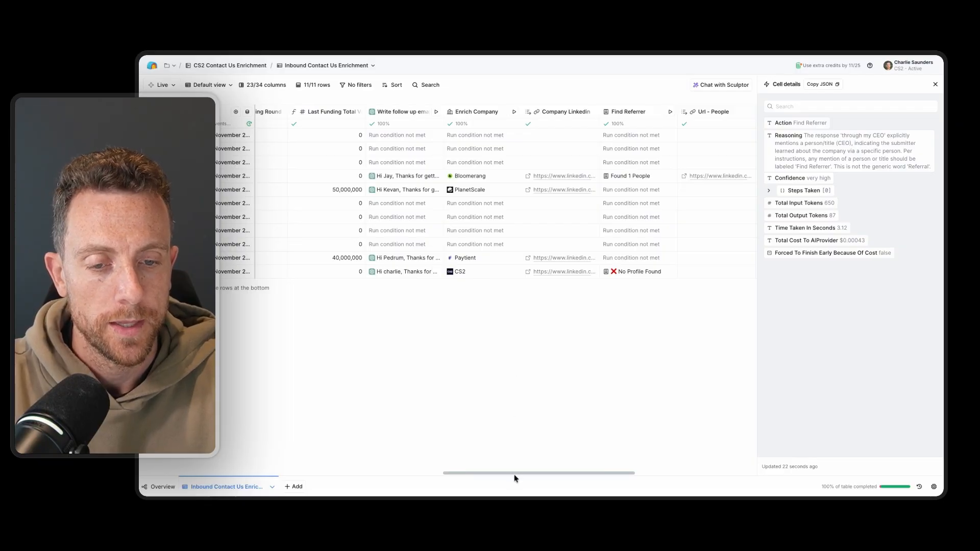
scroll(515, 472, right, 8)
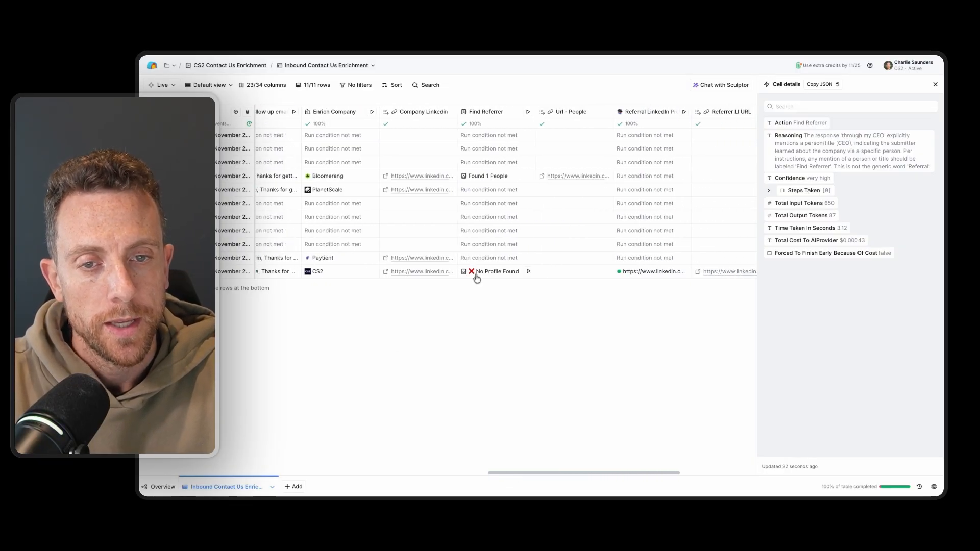
click(492, 274)
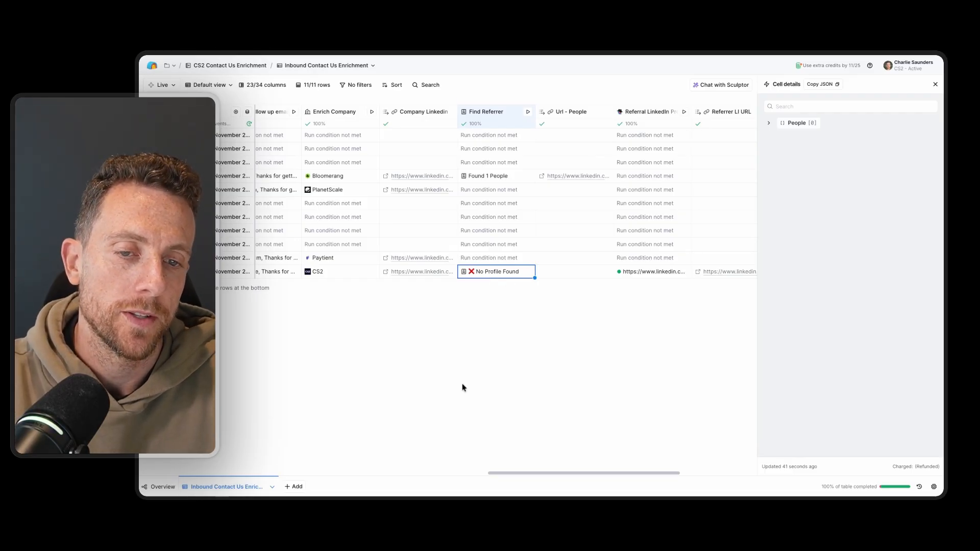
Trace the cs2marketing.com row from Find Referrer back through the funding and LinkedIn URL columns to the referral source and service interest
scroll(517, 473, left, 9)
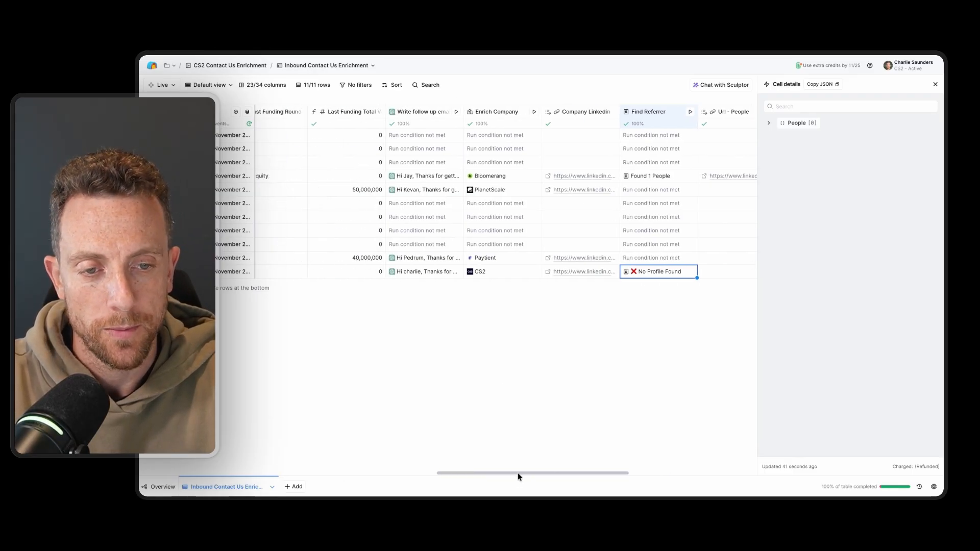
scroll(517, 473, left, 1)
scroll(518, 473, right, 2)
scroll(517, 473, left, 1)
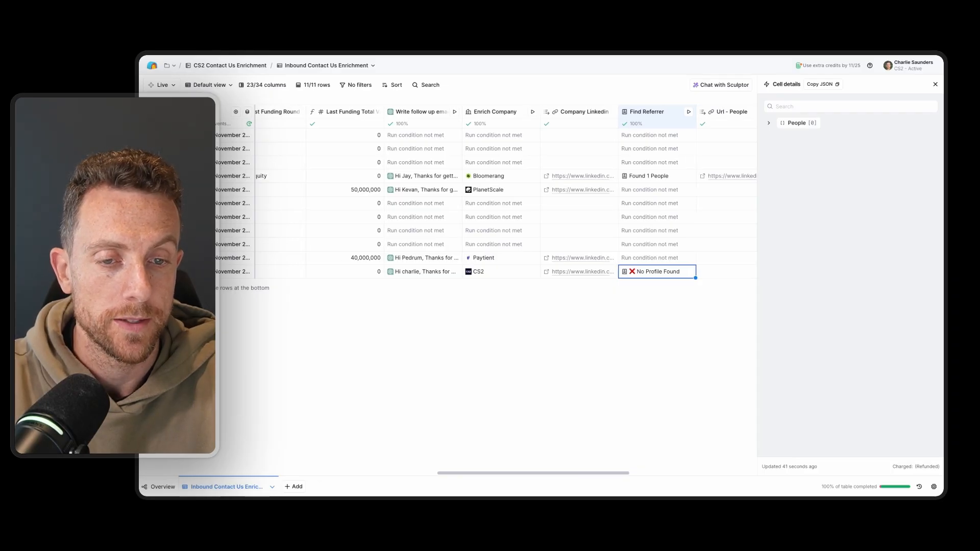
scroll(501, 193, right, 1)
scroll(505, 204, left, 15)
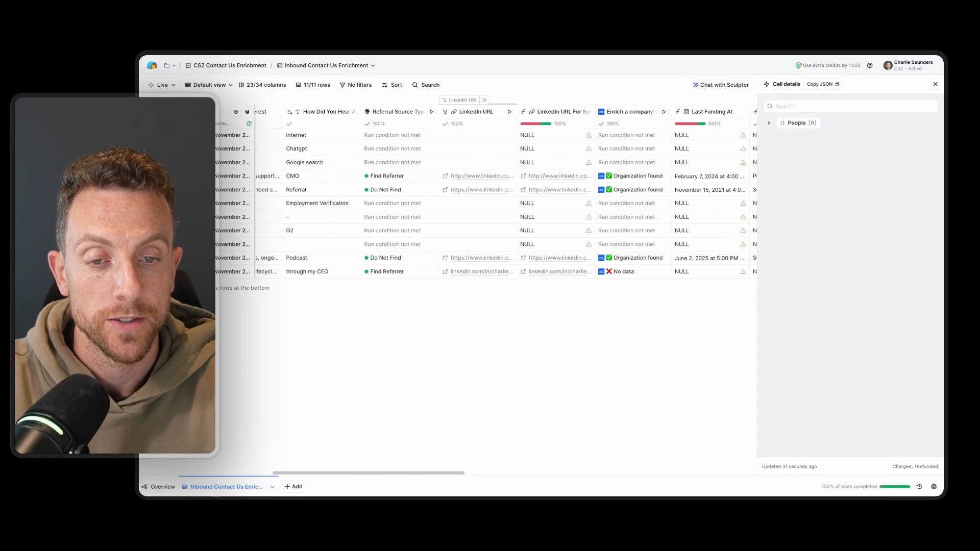
scroll(506, 204, right, 15)
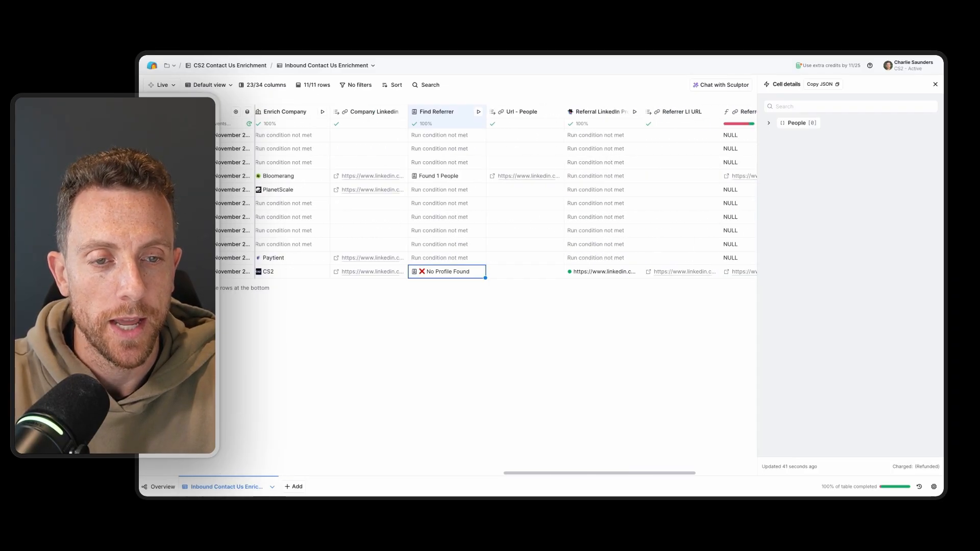
scroll(505, 204, left, 10)
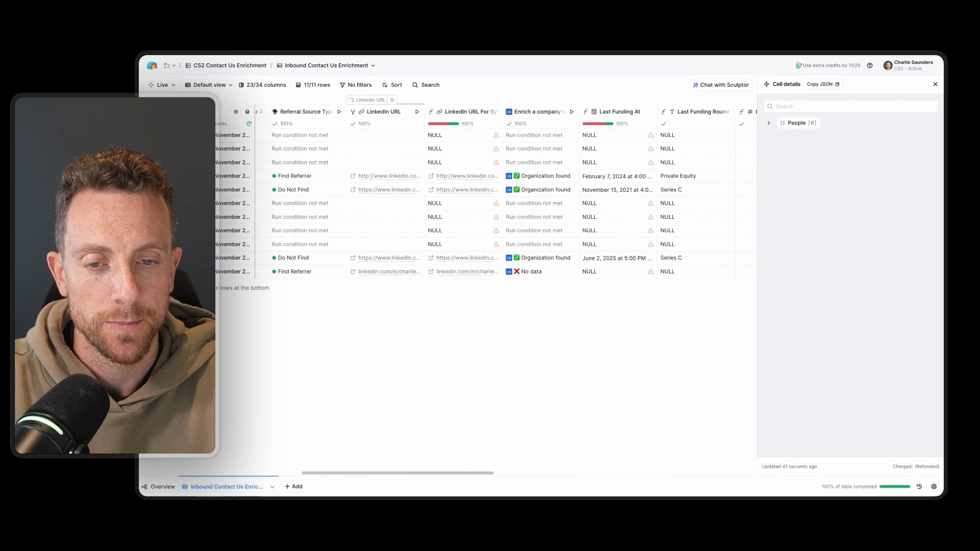
scroll(376, 331, left, 6)
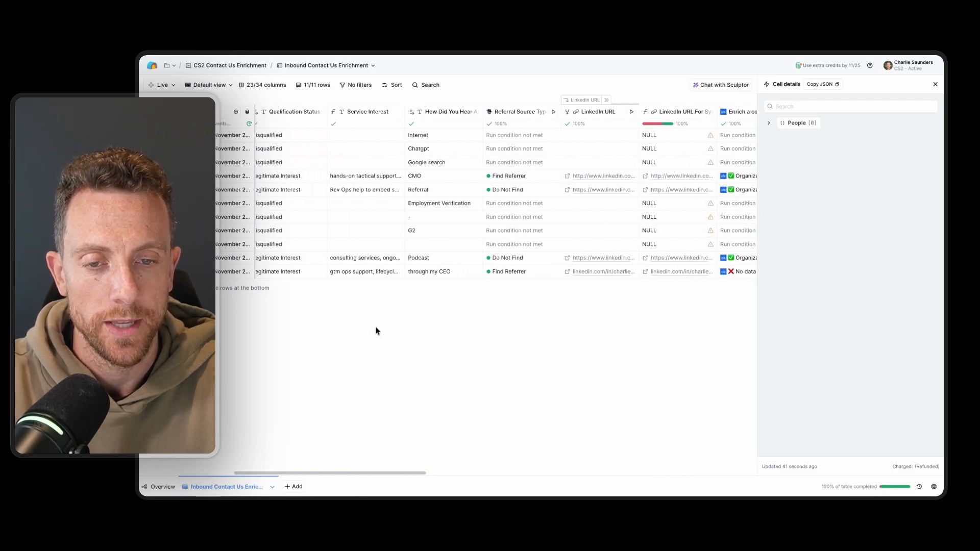
Open the Referral LinkedIn Profile result in the cs2marketing.com row and read its response and reasoning
scroll(391, 472, right, 15)
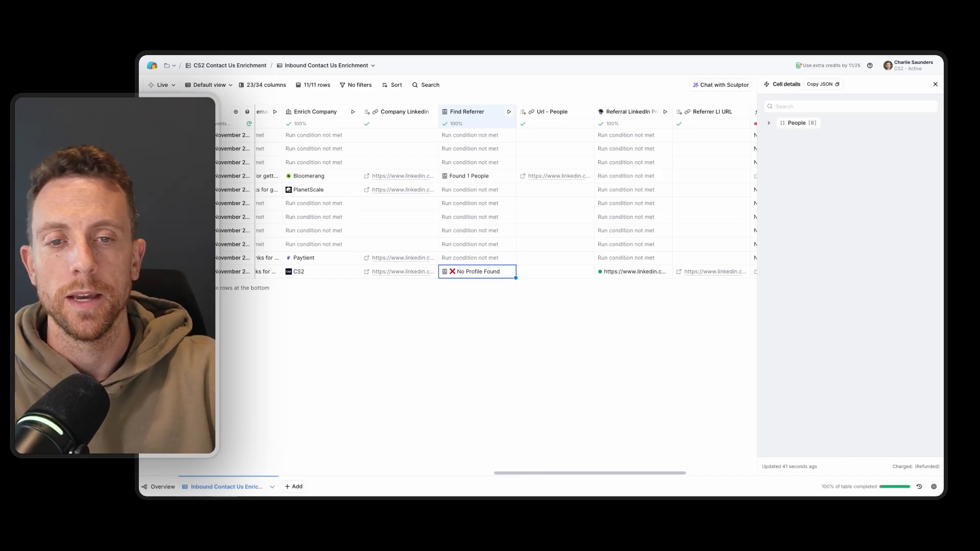
scroll(637, 476, right, 5)
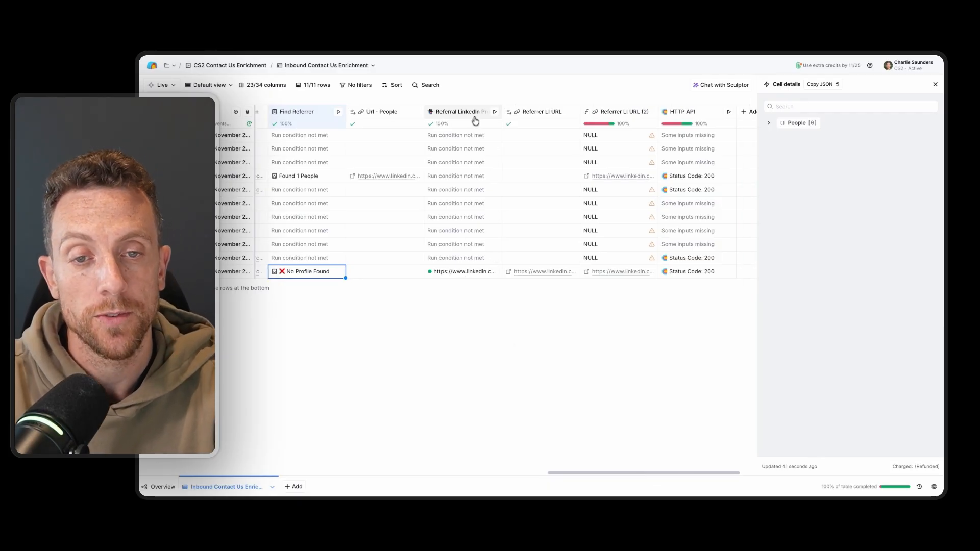
click(466, 275)
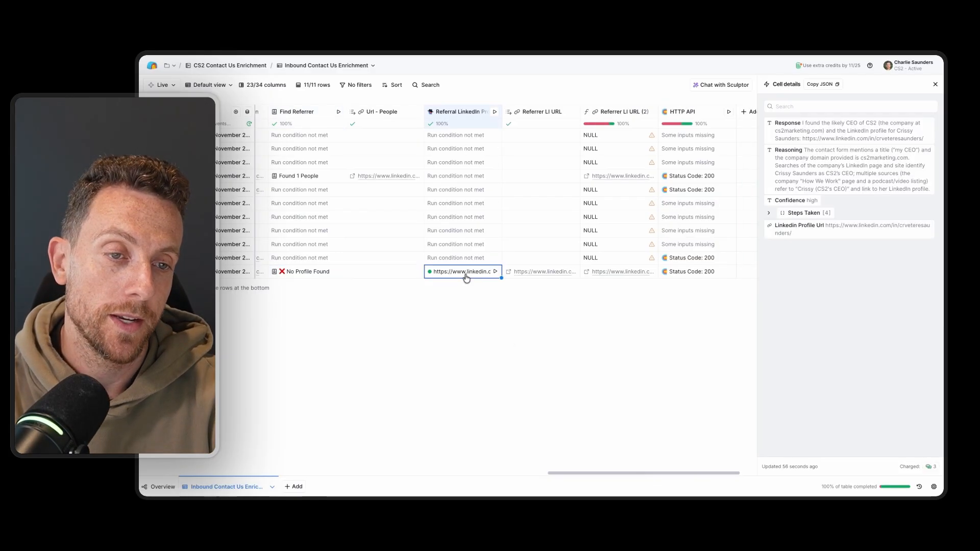
Open the LinkedIn profile linked under Referrer LI URL in the cs2marketing.com row, look it over and close it
click(510, 273)
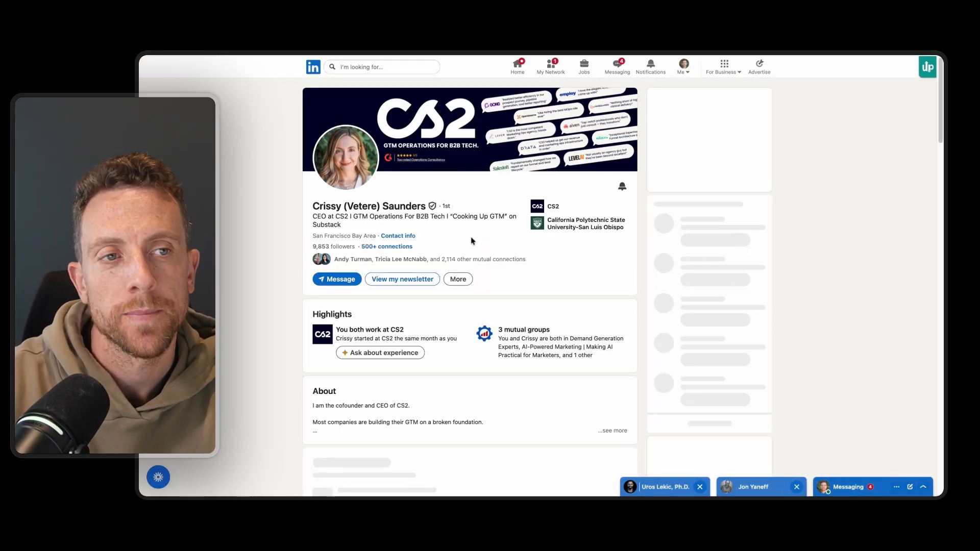
scroll(472, 242, down, 2)
scroll(472, 241, down, 1)
scroll(473, 176, up, 3)
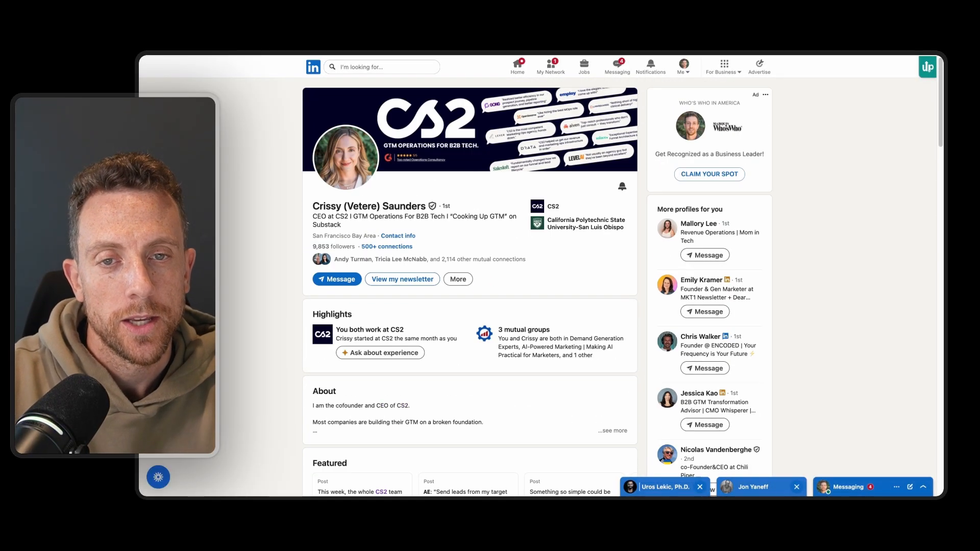
key(super+w)
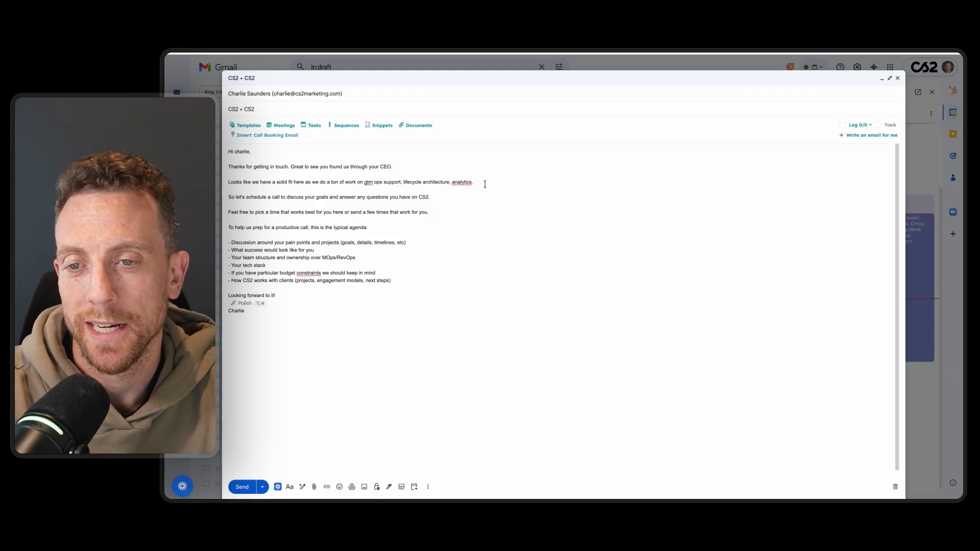
In the Gmail follow-up draft, highlight the second "CS2" in the subject line while reviewing the message
double_click(247, 109)
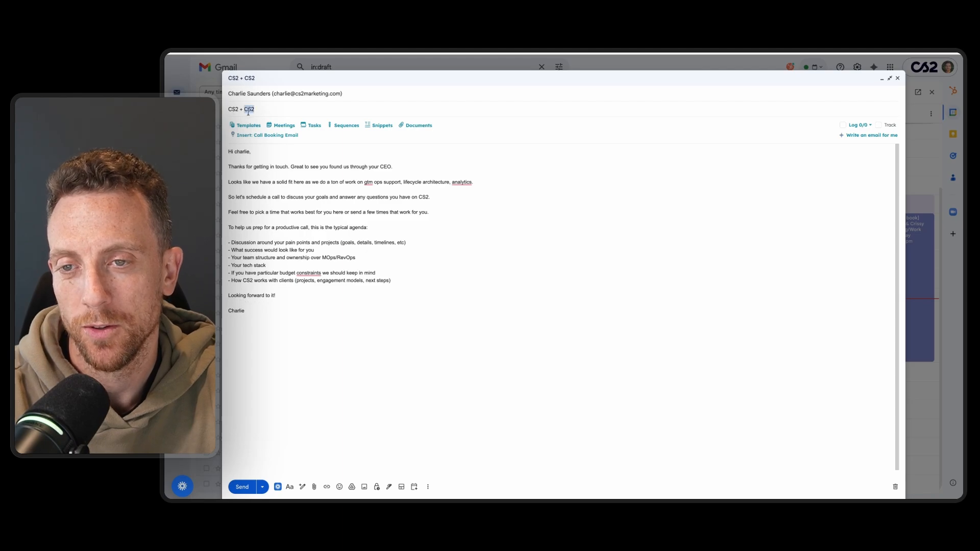